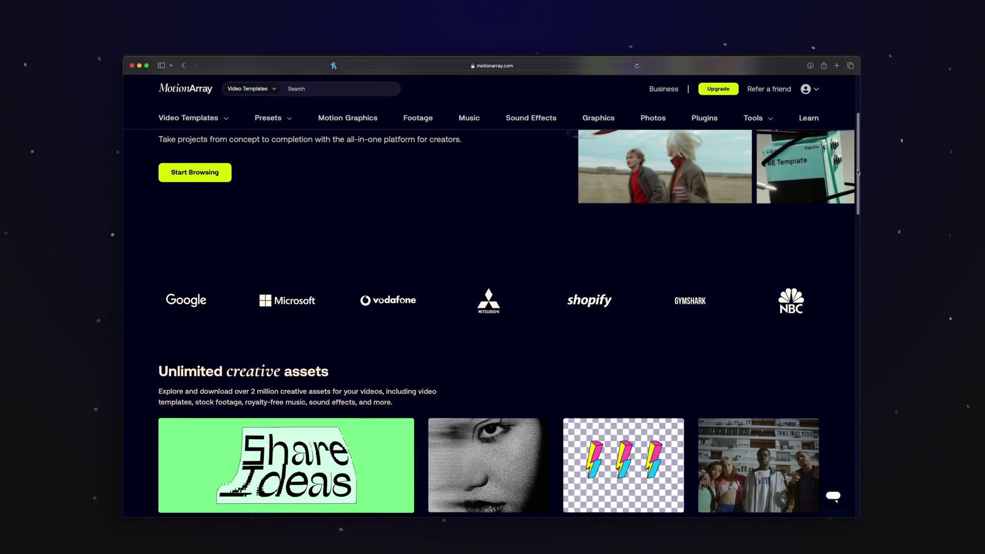
{"action": "scroll", "coordinate": [858, 173], "scroll_direction": "down", "scroll_amount": 3}
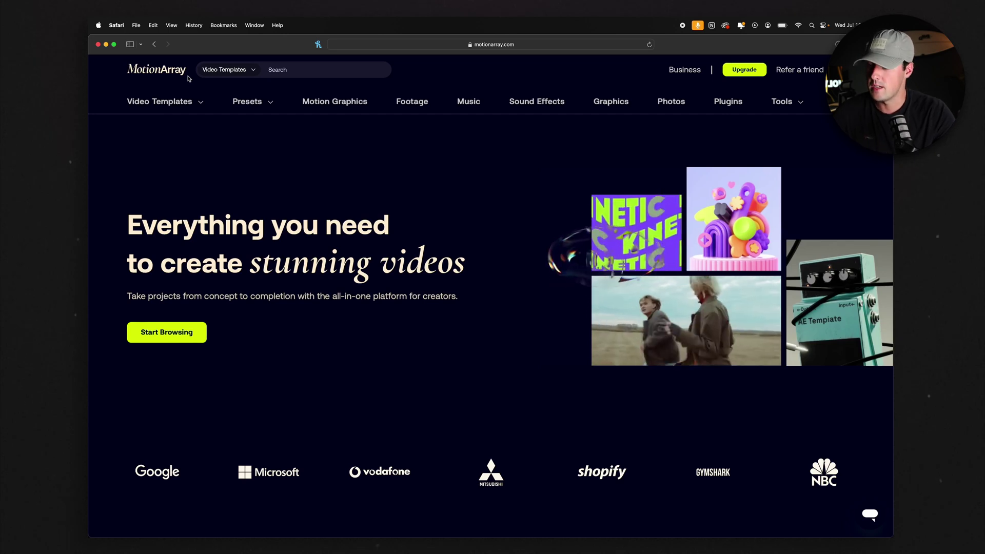
Step: Filter Motion Array's DaVinci Resolve macros to Transitions and open the Power Morph Transitions page
{"action": "mouse_move", "coordinate": [250, 102]}
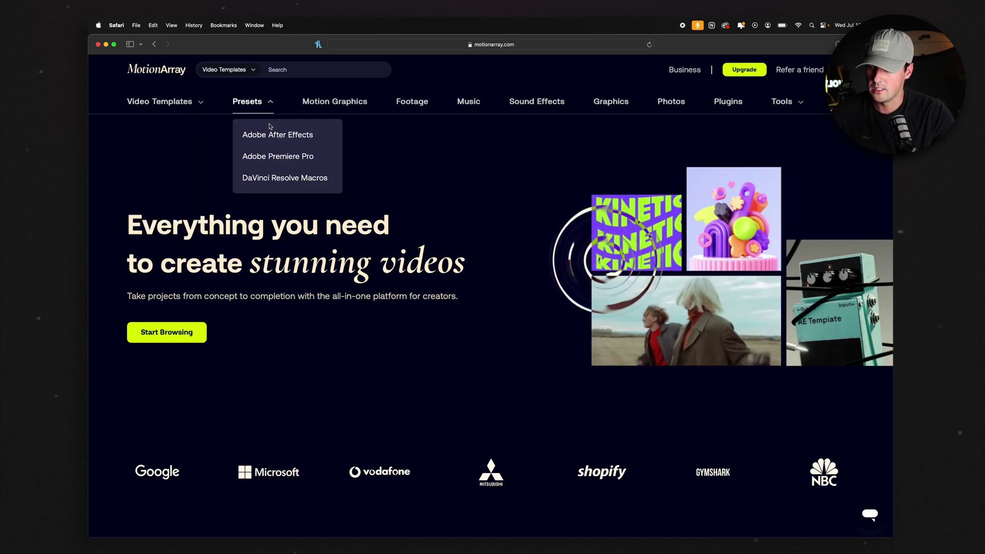
{"action": "left_click", "coordinate": [273, 177]}
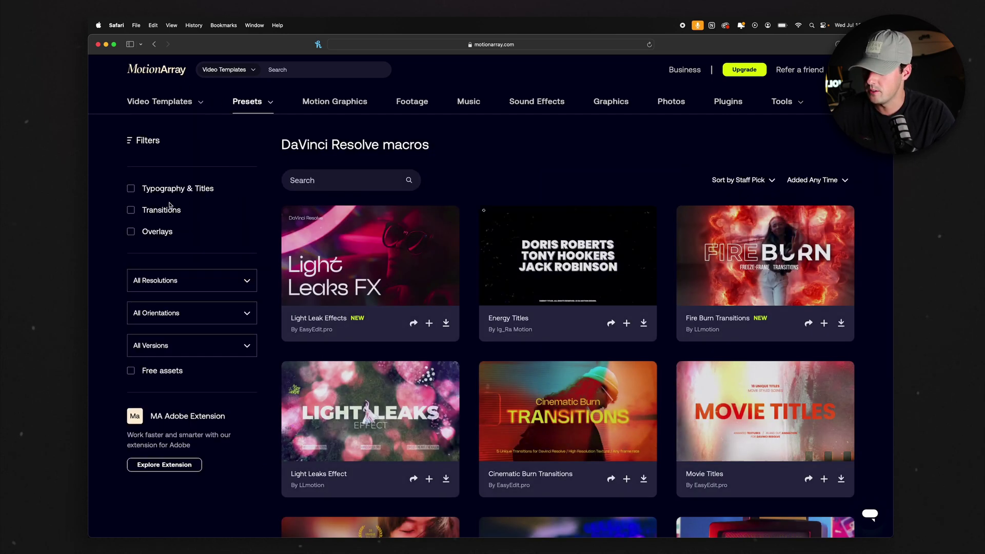
{"action": "left_click", "coordinate": [132, 210]}
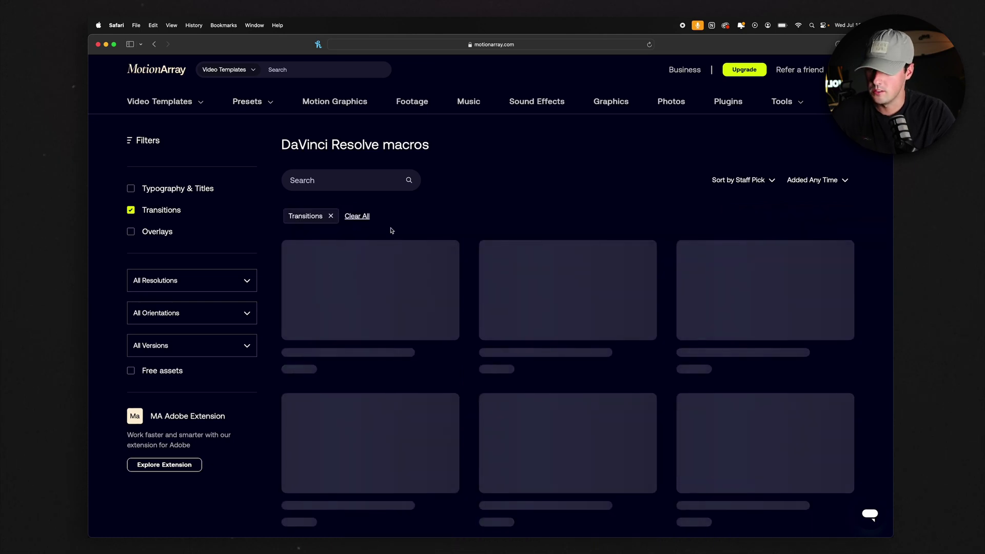
{"action": "scroll", "coordinate": [409, 369], "scroll_direction": "down", "scroll_amount": 5}
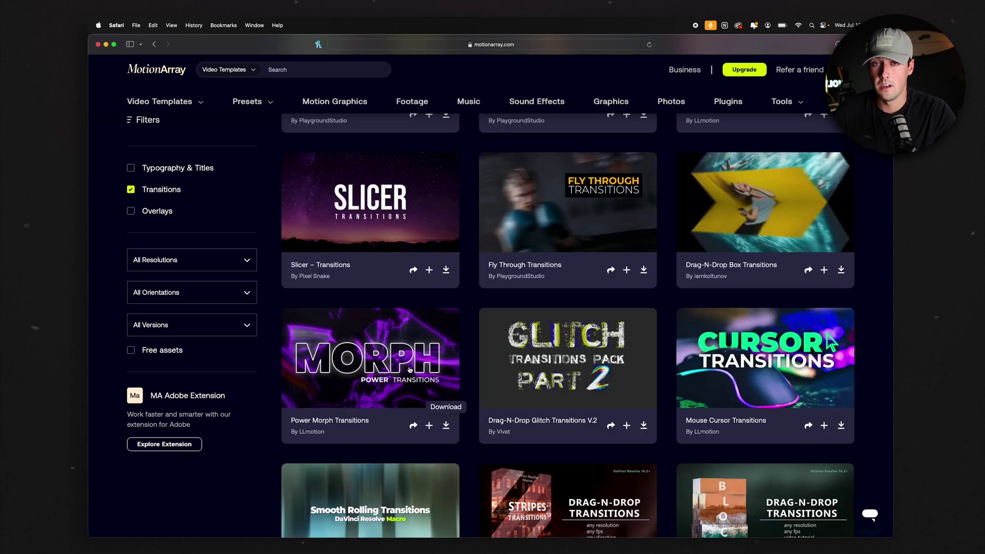
{"action": "left_click", "coordinate": [409, 428]}
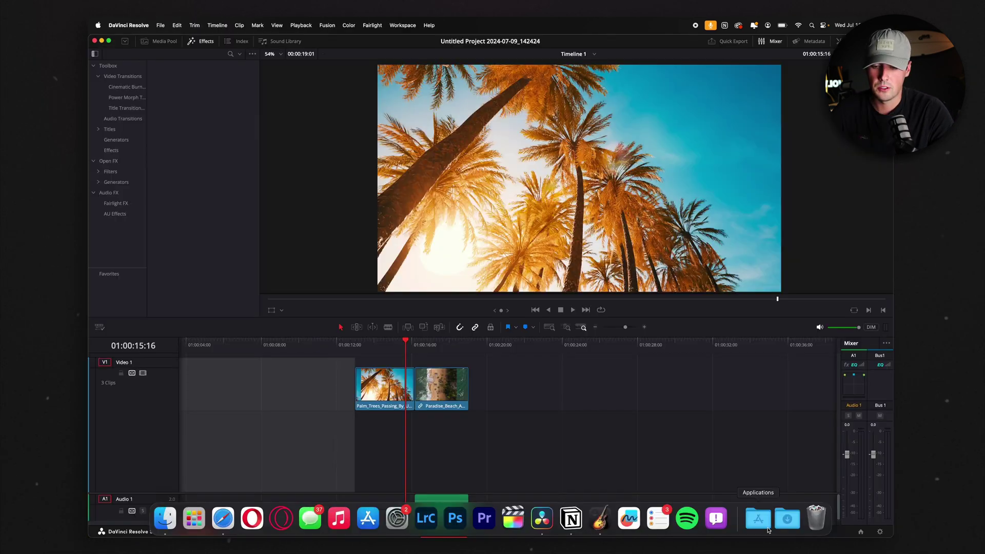
Step: Open the downloaded Power Morph folder in icon view and launch its .drfx bundle for installation
{"action": "left_click", "coordinate": [786, 519]}
{"action": "left_click", "coordinate": [707, 429]}
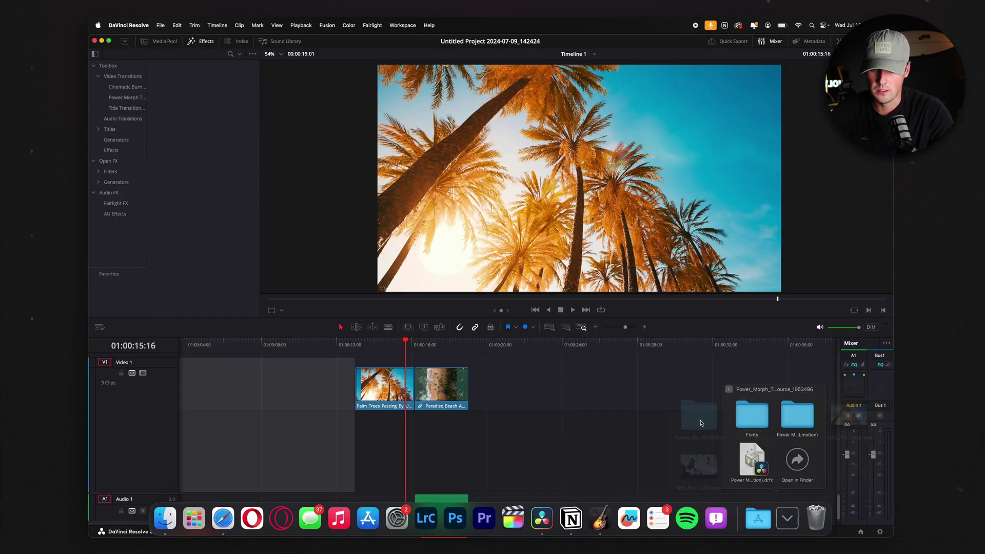
{"action": "left_click", "coordinate": [812, 459]}
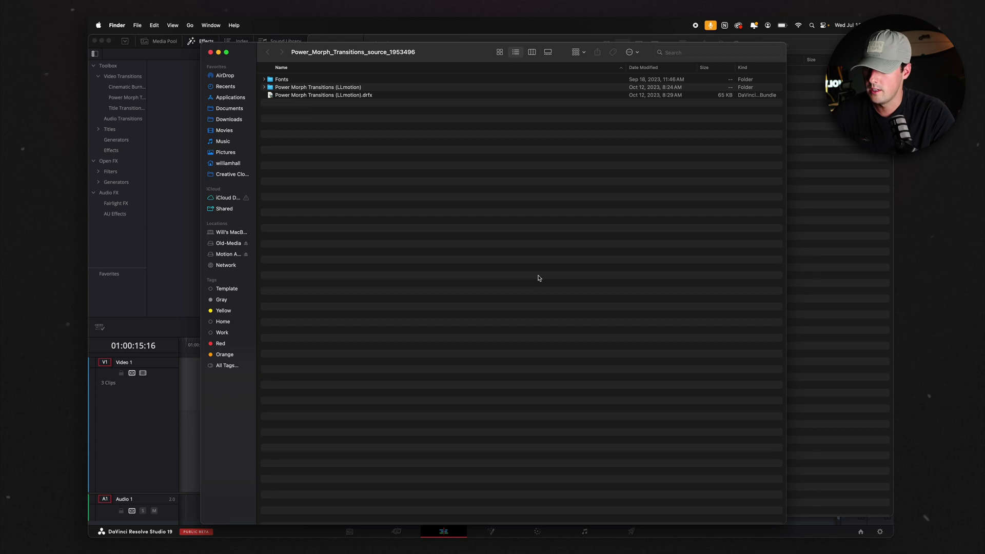
{"action": "key", "text": "super+1"}
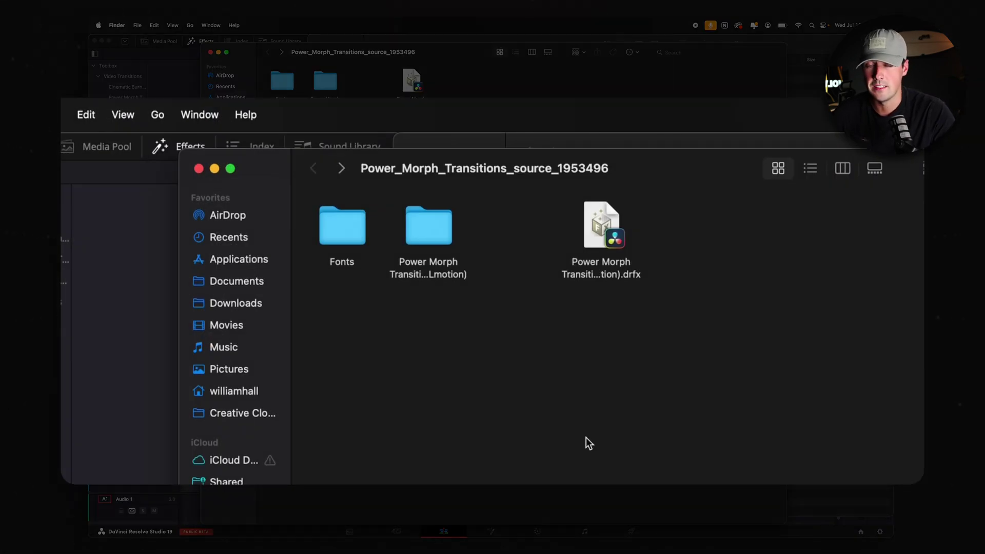
{"action": "double_click", "coordinate": [425, 105]}
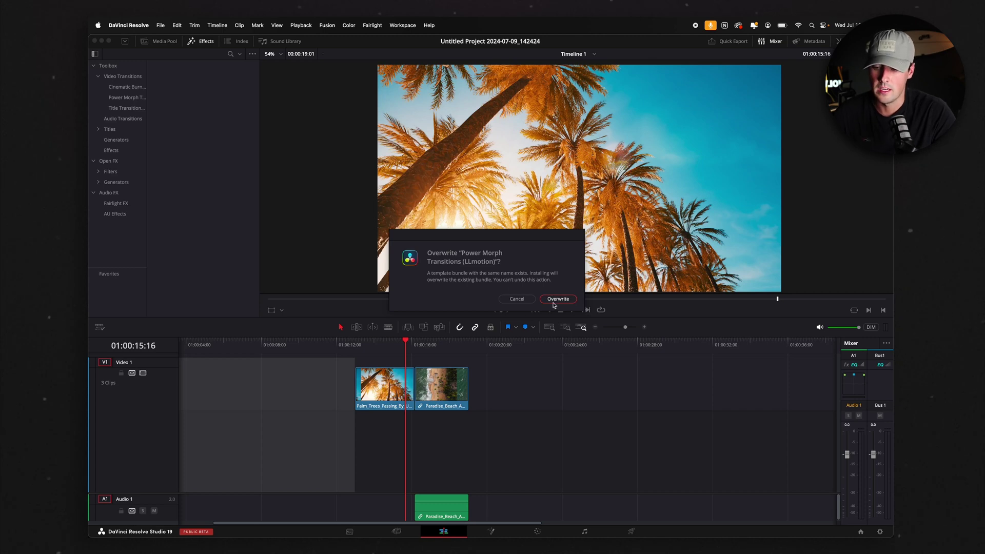
Step: Overwrite the existing Power Morph bundle and expand Video Transitions to list the Power Morph transitions
{"action": "left_click", "coordinate": [556, 299]}
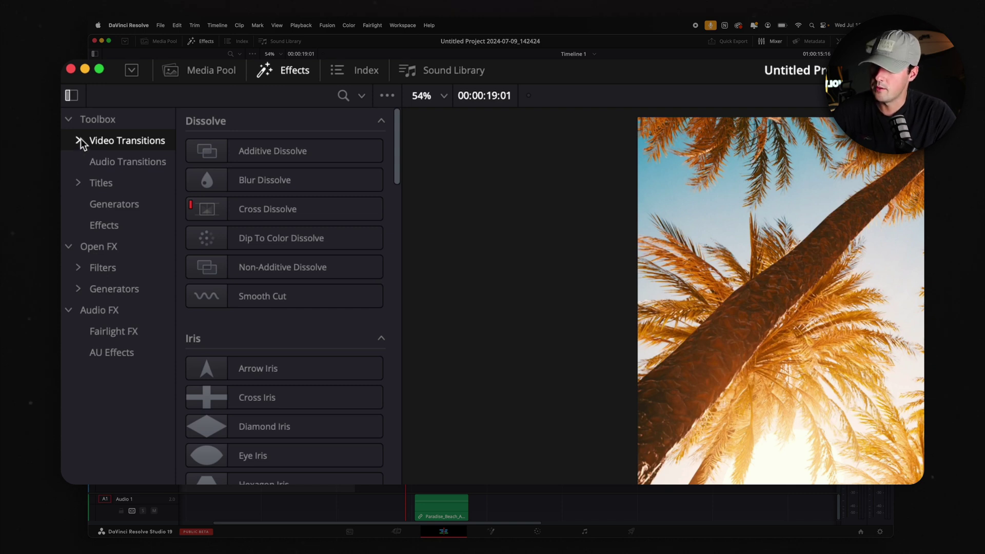
{"action": "left_click", "coordinate": [80, 139]}
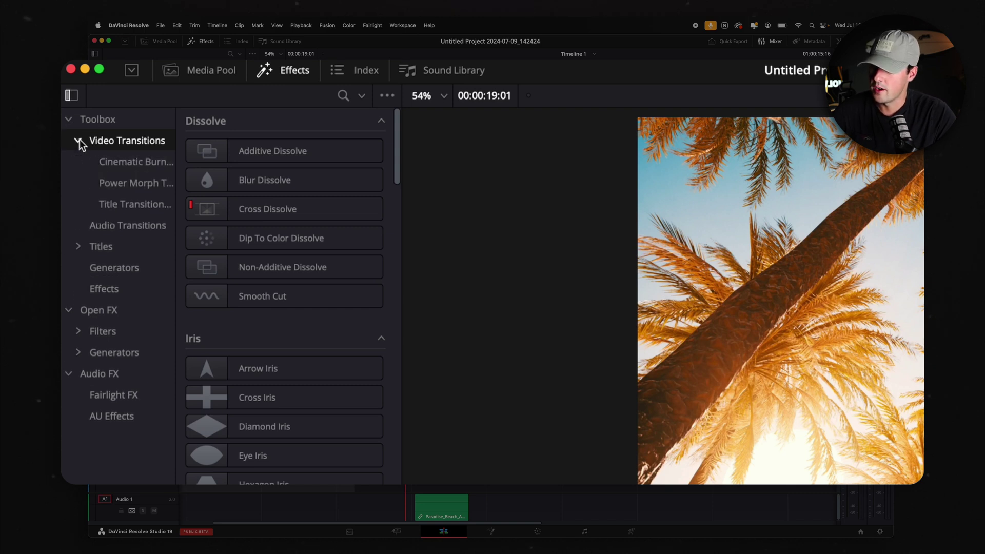
{"action": "left_click", "coordinate": [131, 185]}
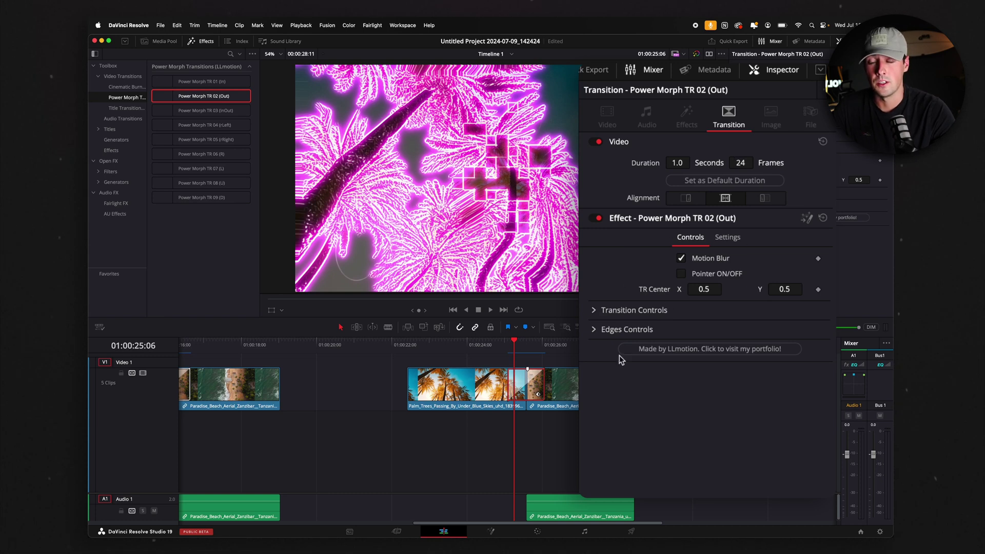
Step: Under Edges Controls, set Mosaic Frequency to 0.2, uncheck Mosaic ON/OFF, and set Shake Randomize to 15740
{"action": "left_click", "coordinate": [592, 330]}
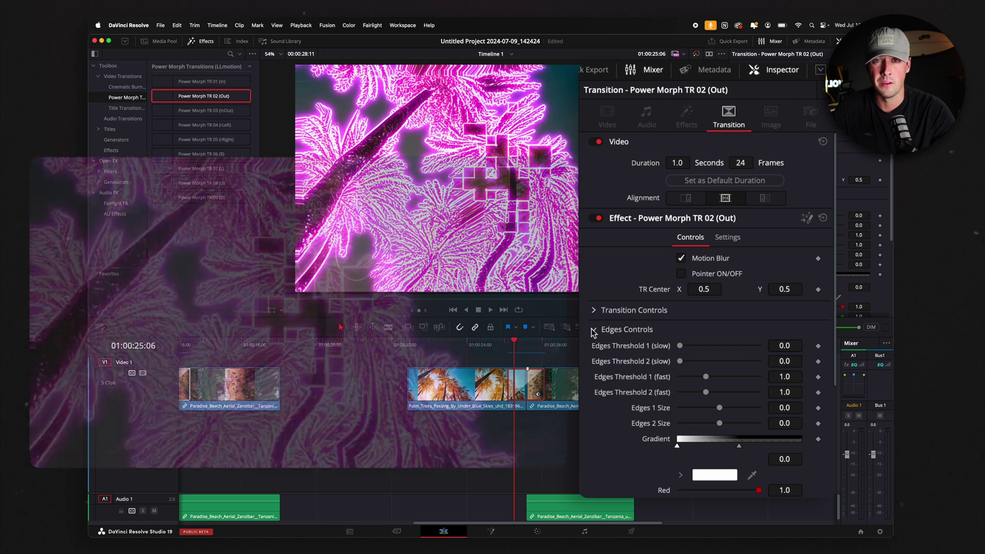
{"action": "scroll", "coordinate": [629, 386], "scroll_direction": "down", "scroll_amount": 5}
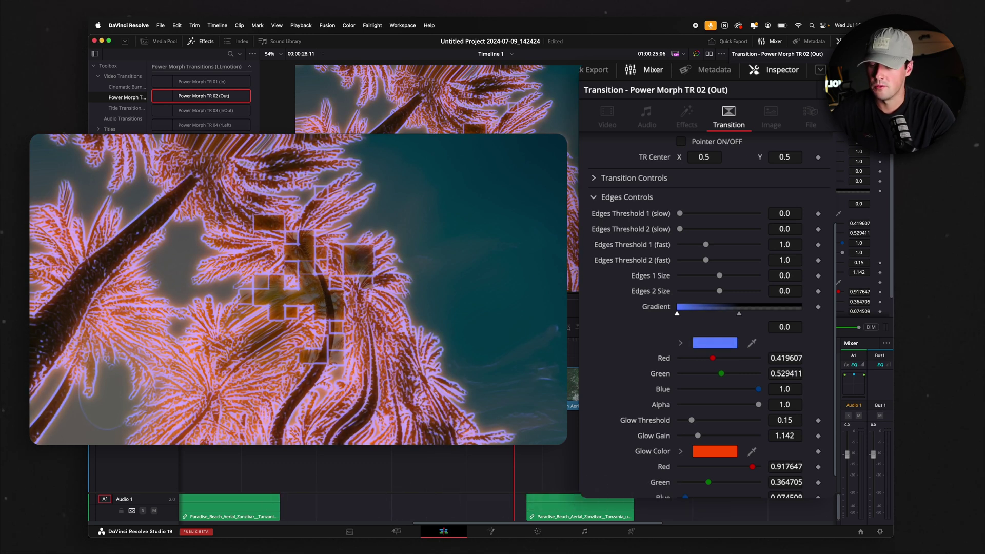
{"action": "scroll", "coordinate": [697, 303], "scroll_direction": "up", "scroll_amount": 6}
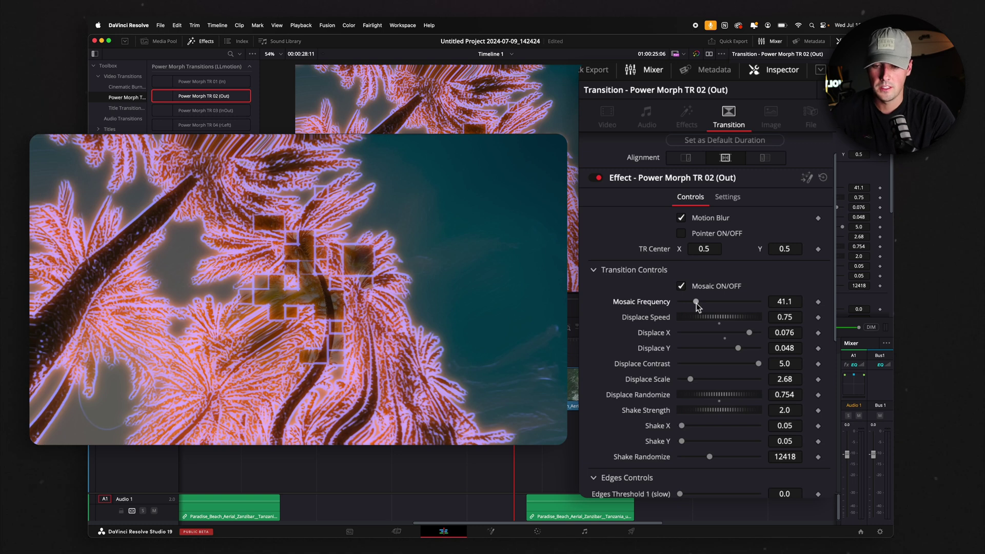
{"action": "left_click_drag", "start_coordinate": [696, 302], "coordinate": [662, 304]}
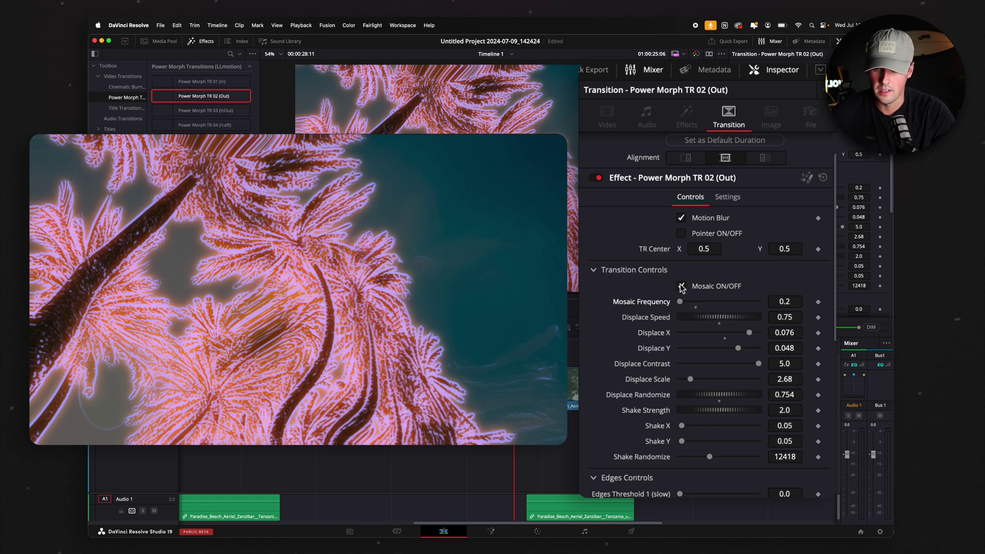
{"action": "left_click", "coordinate": [682, 286]}
{"action": "scroll", "coordinate": [690, 318], "scroll_direction": "down", "scroll_amount": 3}
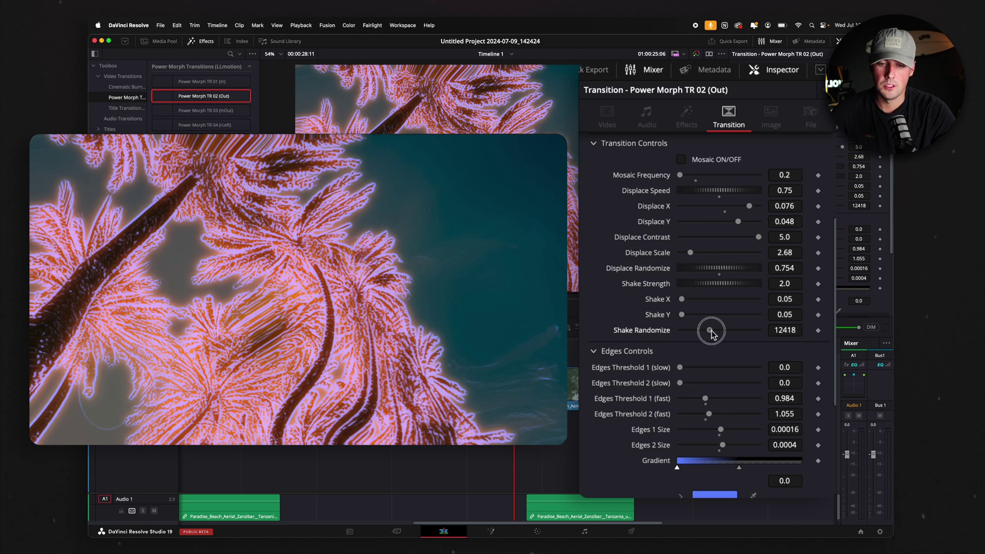
{"action": "left_click_drag", "start_coordinate": [711, 331], "coordinate": [720, 333]}
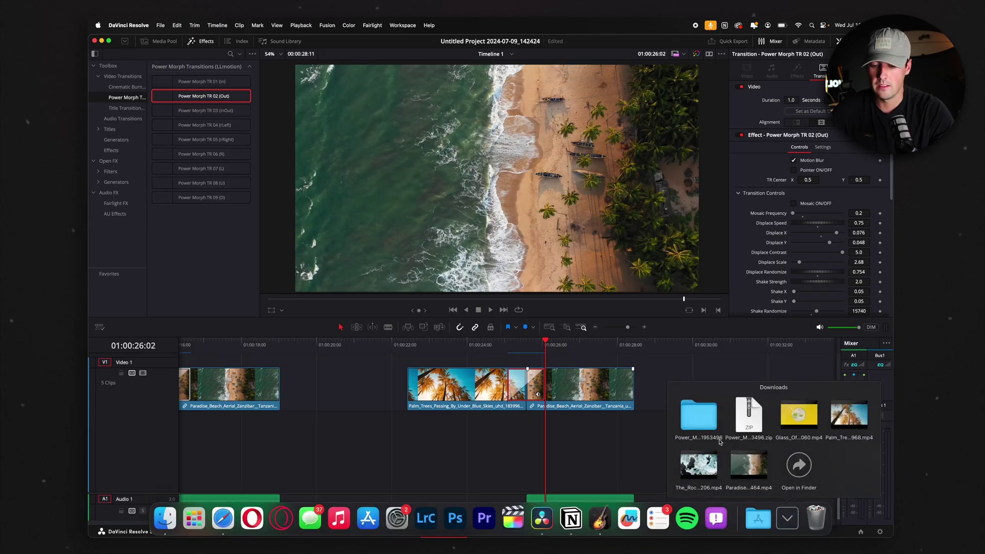
Step: Browse the Power Morph Transitions (LLmotion) .setting files in Finder, then return to Resolve's Fusion page
{"action": "left_click", "coordinate": [698, 413]}
{"action": "left_click", "coordinate": [810, 475]}
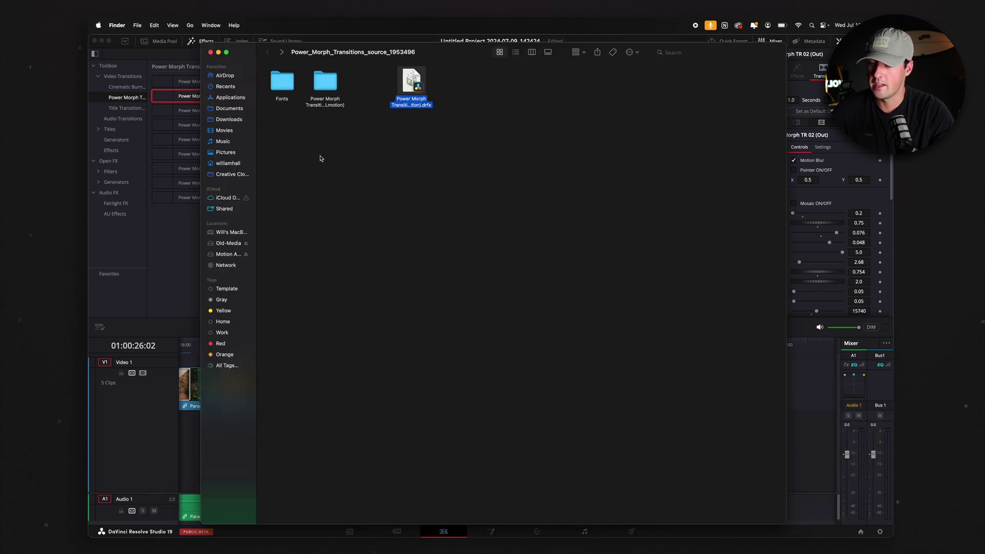
{"action": "double_click", "coordinate": [336, 109]}
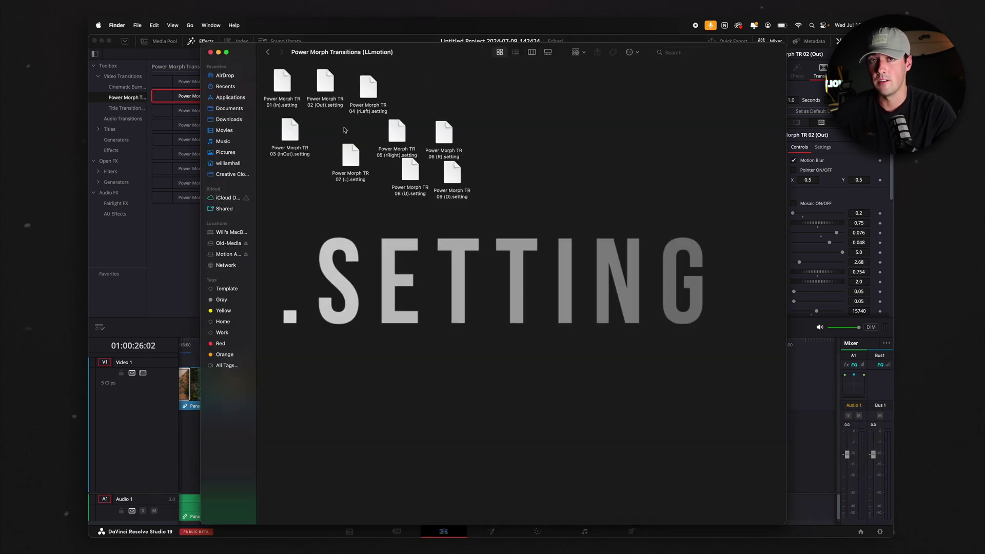
{"action": "left_click", "coordinate": [275, 52]}
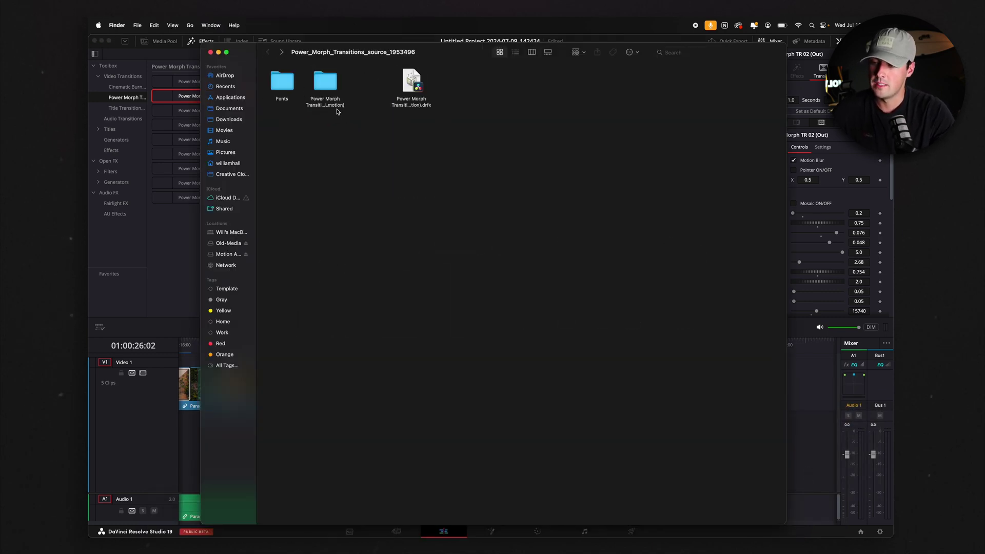
{"action": "left_click", "coordinate": [339, 106]}
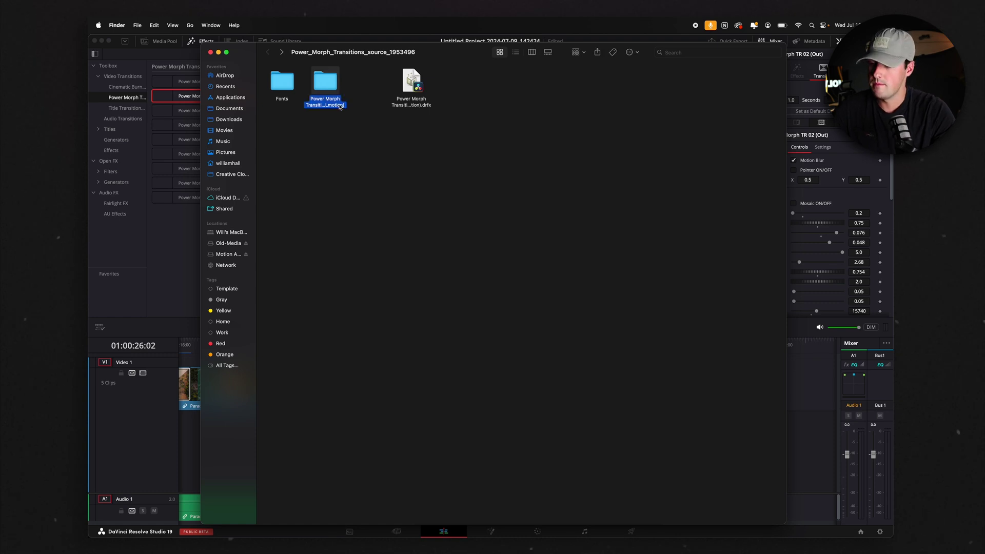
{"action": "key", "text": "super+Tab"}
{"action": "left_click", "coordinate": [490, 531]}
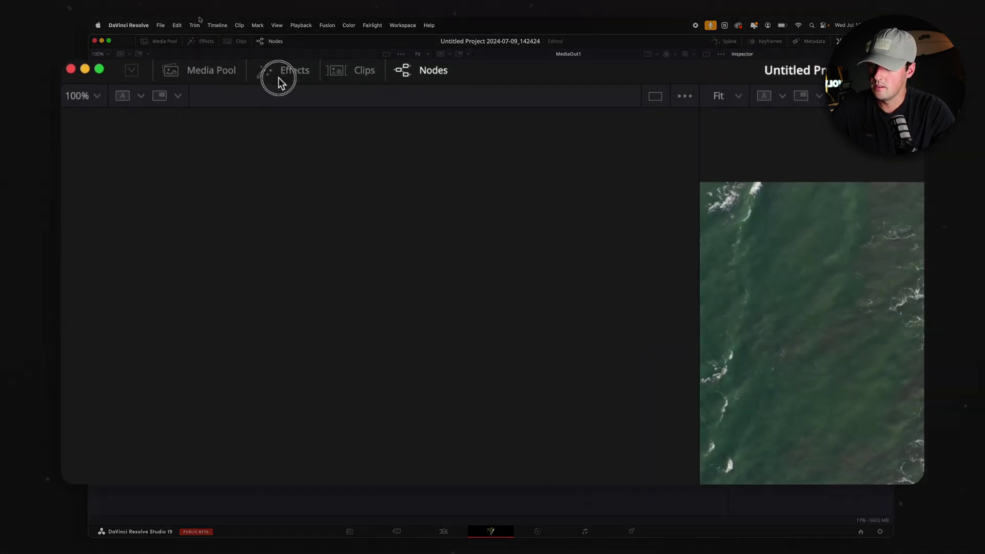
Step: Reveal the Effects > Templates > Edit folder in Finder using Show Folder
{"action": "left_click", "coordinate": [198, 45]}
{"action": "left_click", "coordinate": [109, 72]}
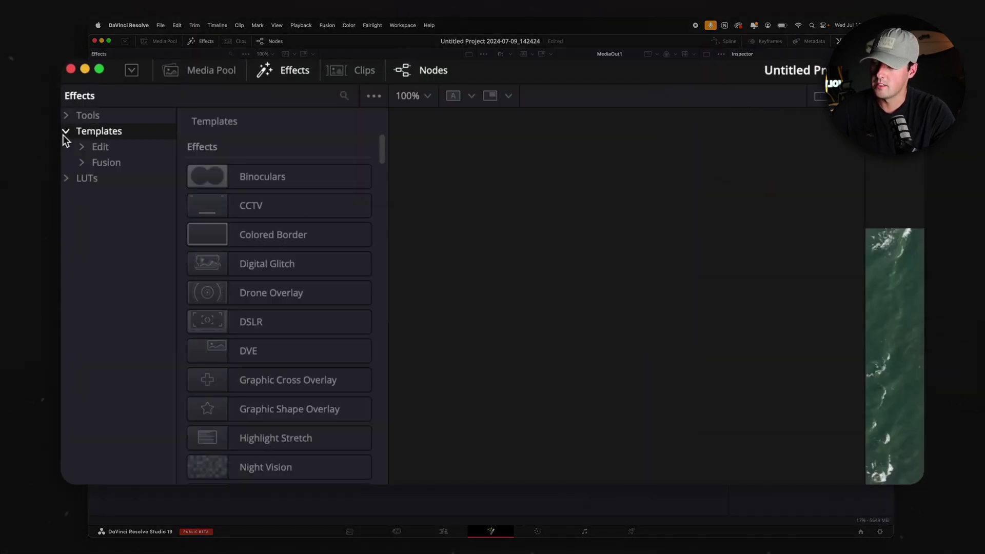
{"action": "left_click", "coordinate": [96, 147]}
{"action": "right_click", "coordinate": [101, 149]}
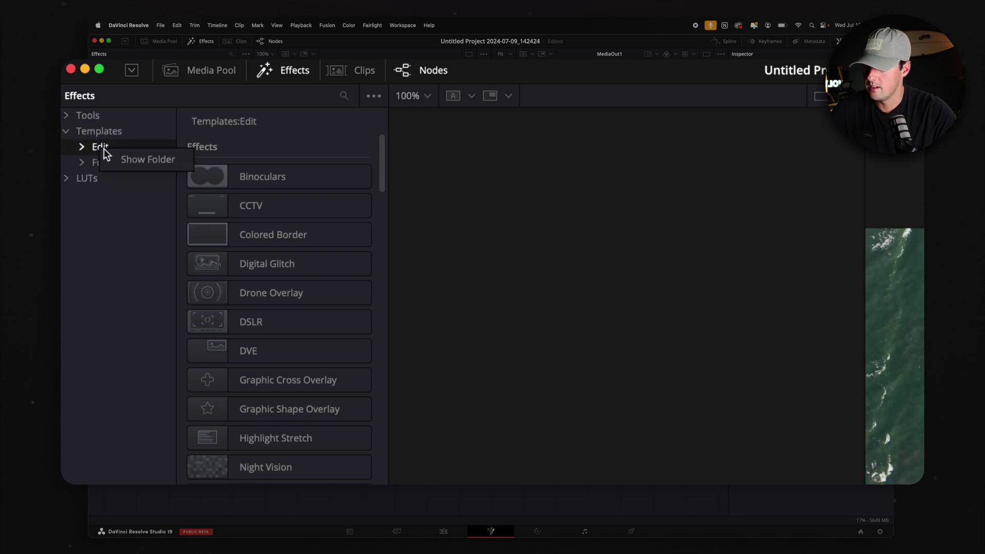
{"action": "left_click", "coordinate": [124, 86]}
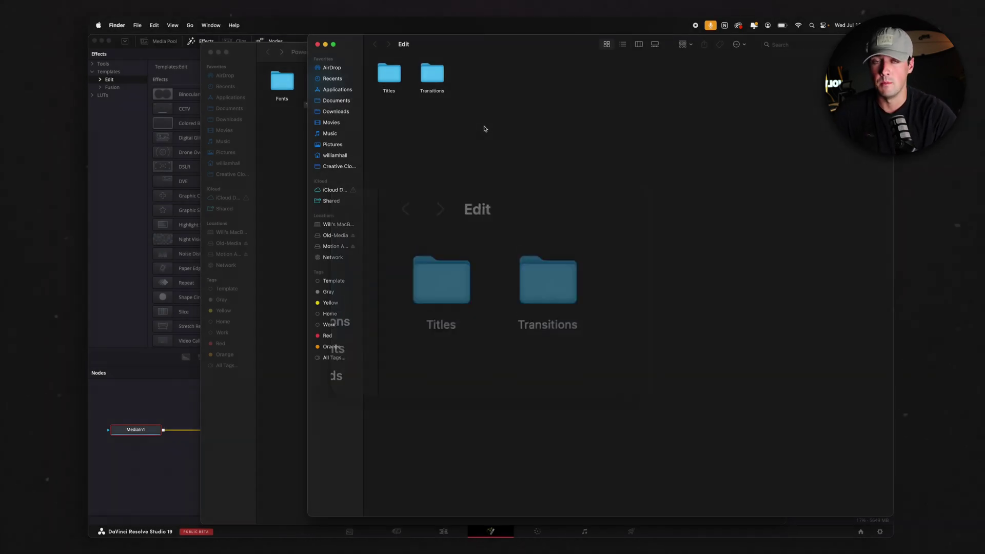
Step: Check the empty Transitions templates folder, then browse the Power Morph (LLmotion) pack's .setting files
{"action": "double_click", "coordinate": [443, 76]}
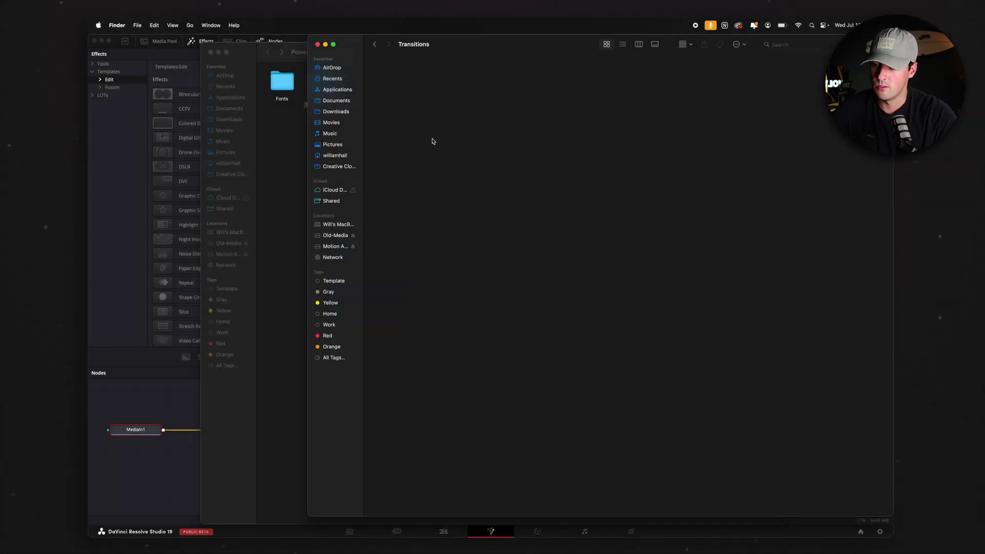
{"action": "left_click", "coordinate": [288, 132]}
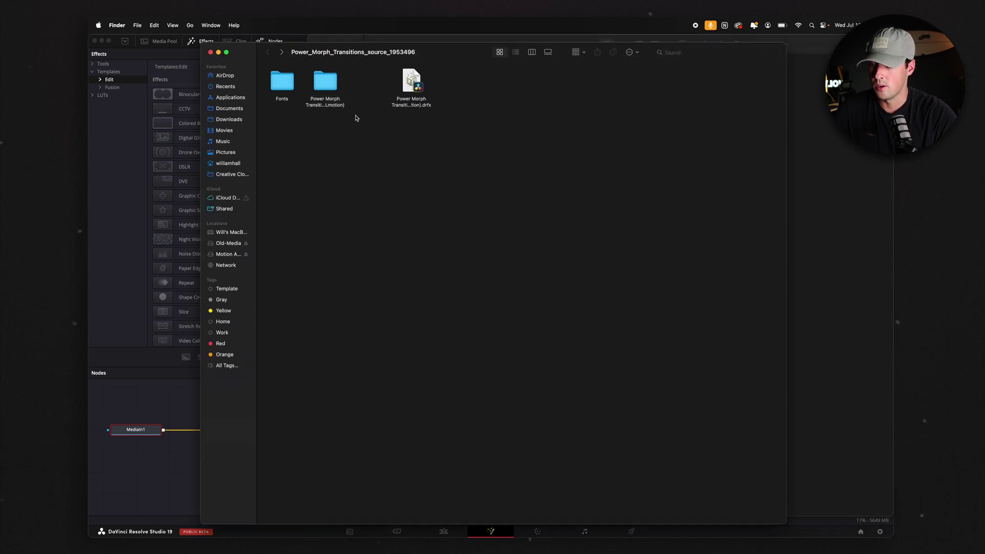
{"action": "double_click", "coordinate": [336, 102]}
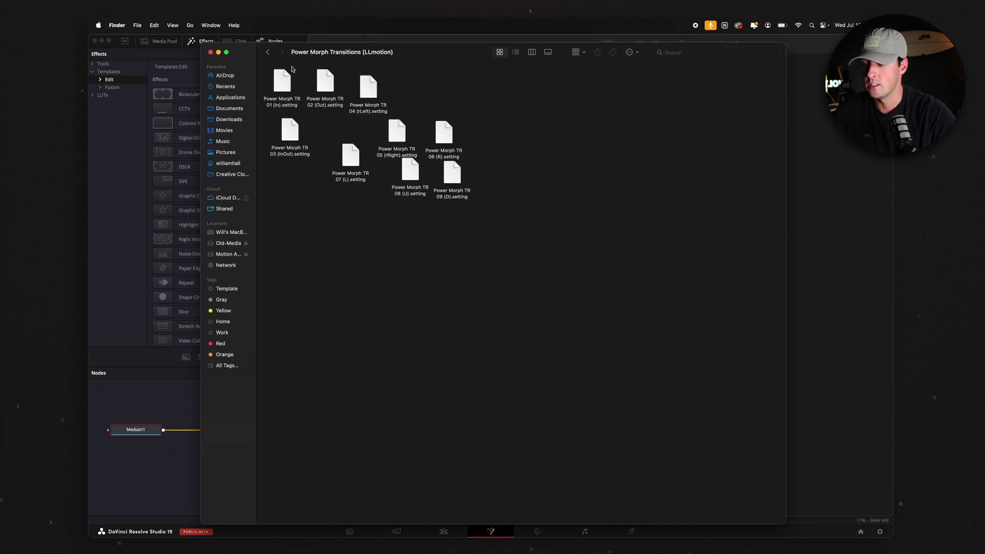
{"action": "left_click", "coordinate": [267, 53]}
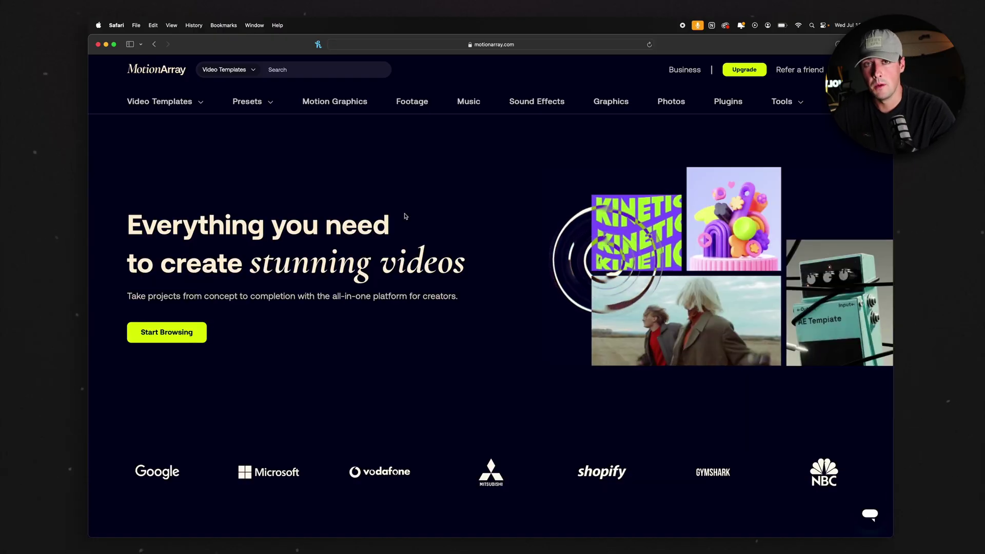
Step: Search Typography & Titles macros for 'kinetic', open Kinetic Typography 2.0, then its downloaded TypoPack folder
{"action": "left_click", "coordinate": [261, 106]}
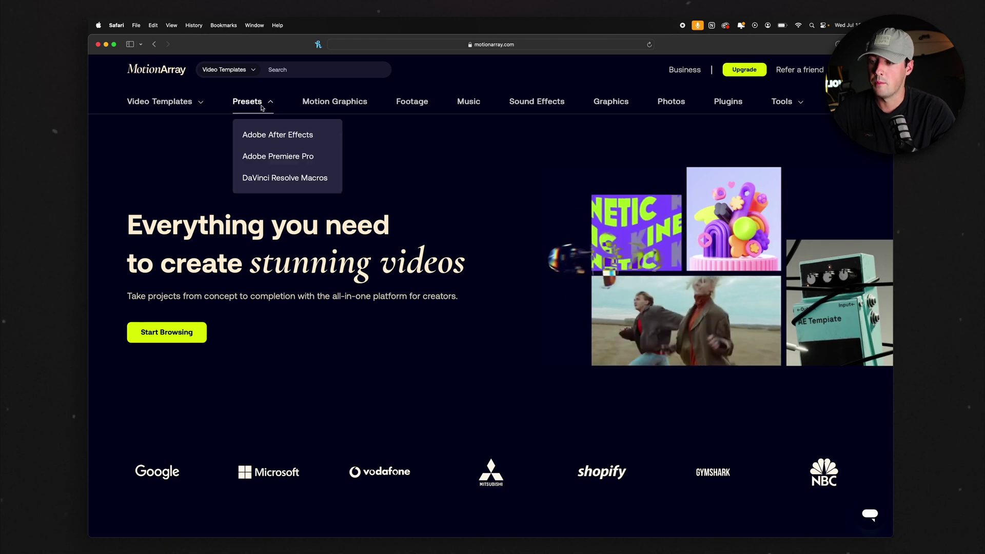
{"action": "left_click", "coordinate": [280, 179]}
{"action": "left_click", "coordinate": [132, 190]}
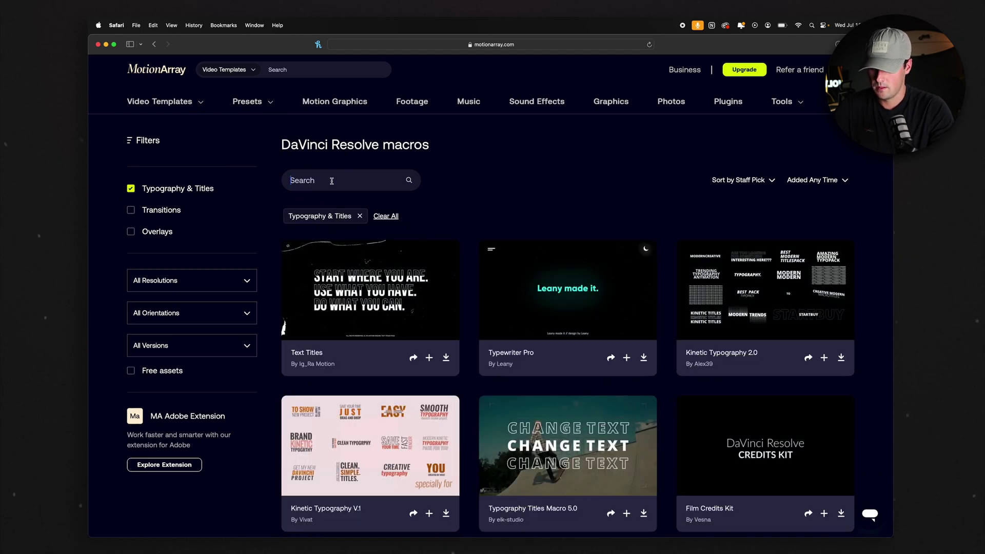
{"action": "type", "text": "kinetic"}
{"action": "key", "text": "Return"}
{"action": "left_click", "coordinate": [518, 257]}
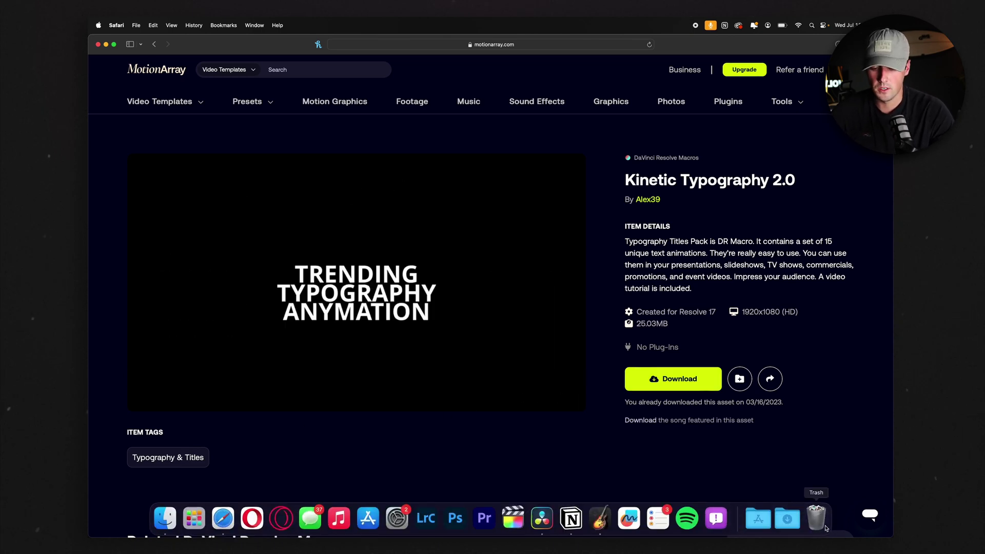
{"action": "left_click", "coordinate": [787, 518]}
{"action": "left_click", "coordinate": [736, 365]}
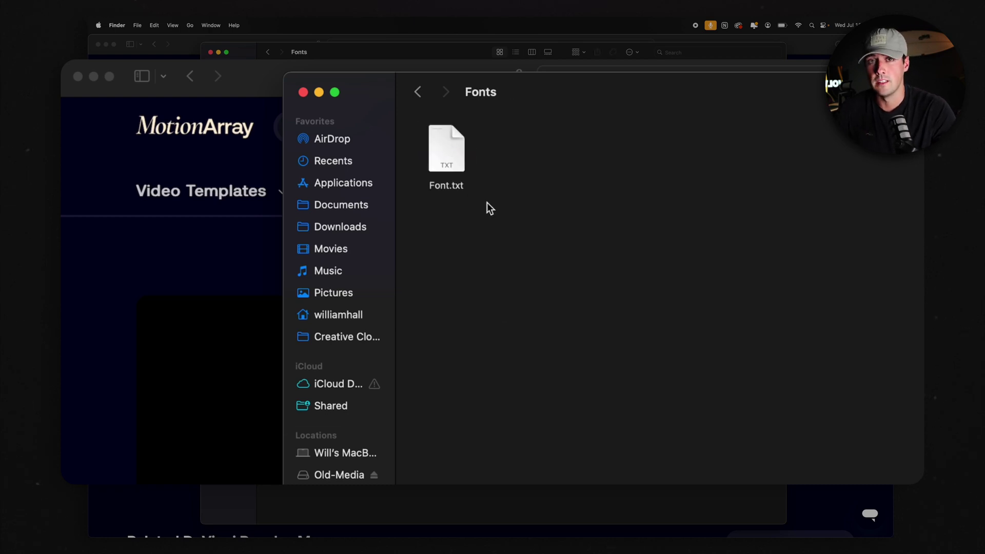
Step: Read Font.txt, download the Open Sans font it links, and reopen the TypoPack download
{"action": "double_click", "coordinate": [449, 185]}
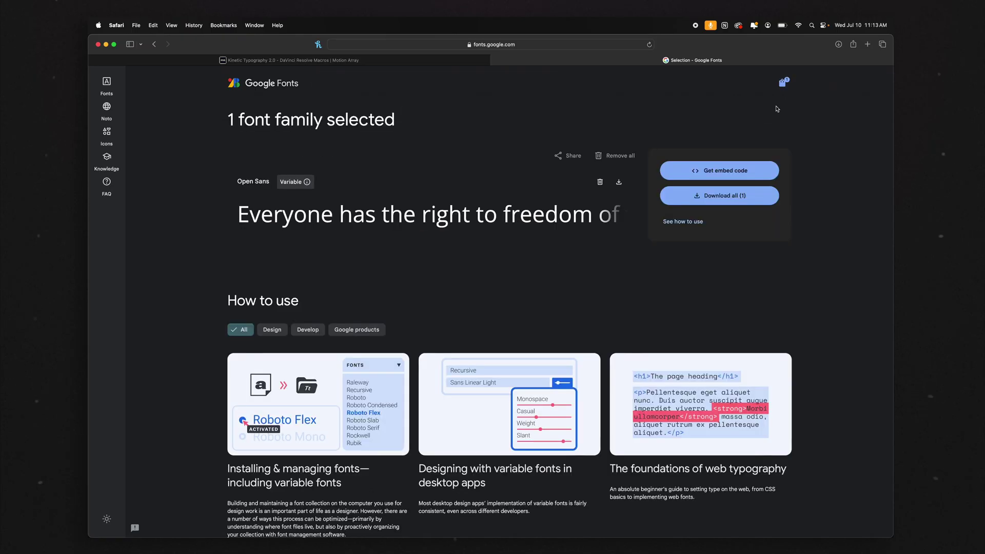
{"action": "left_click", "coordinate": [726, 169]}
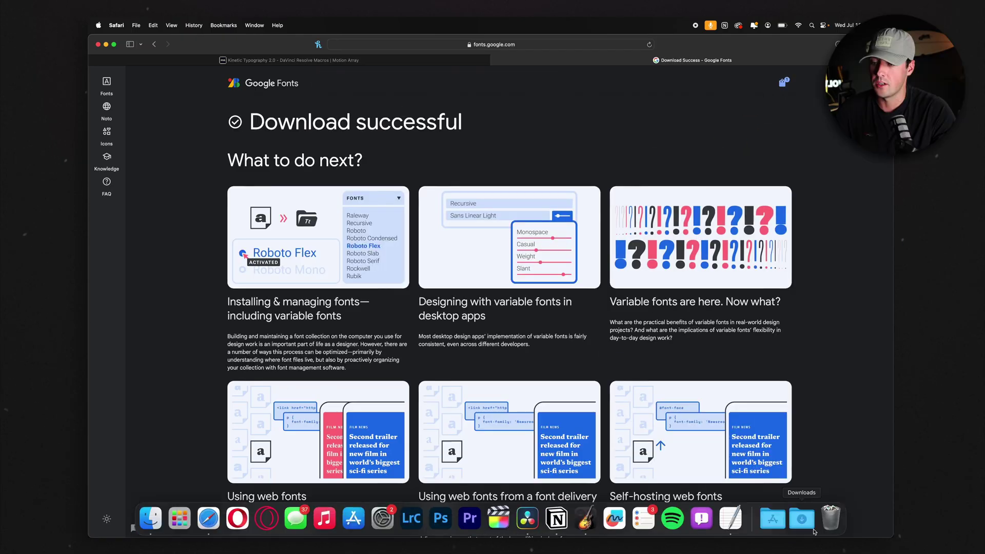
{"action": "left_click", "coordinate": [814, 531]}
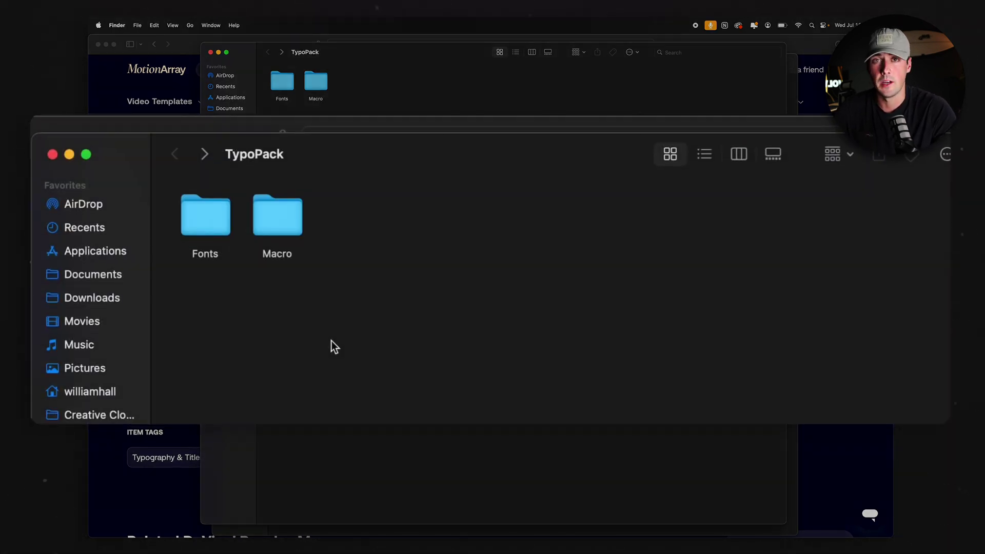
Step: Inspect the Macro folder's Typo .setting files, then rename the folder to 'Kinetic Typography 2.0'
{"action": "double_click", "coordinate": [289, 216]}
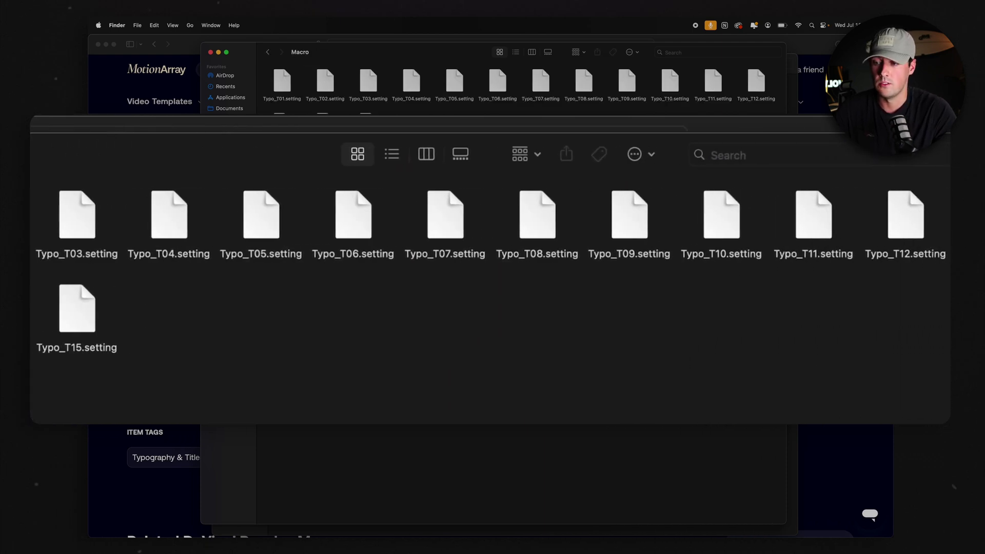
{"action": "key", "text": "super+bracketleft"}
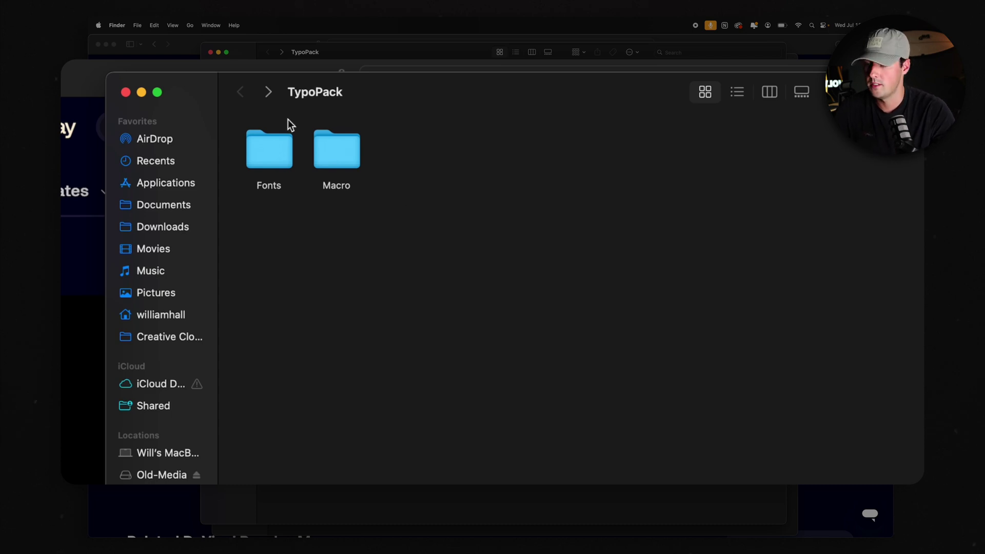
{"action": "right_click", "coordinate": [334, 153]}
{"action": "left_click", "coordinate": [396, 234]}
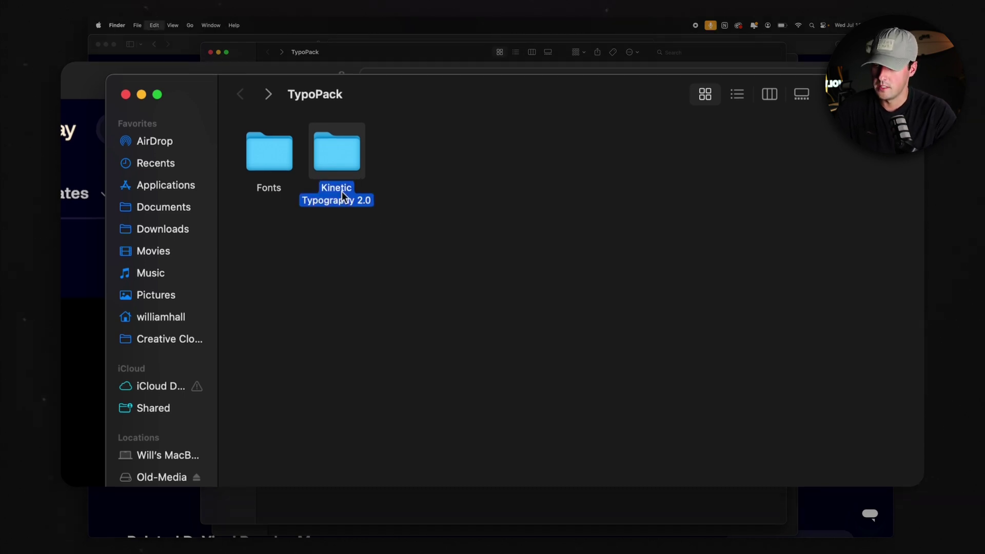
Step: Back in Resolve's Fusion page, reveal the Edit templates folder in Finder
{"action": "mouse_move", "coordinate": [425, 520]}
{"action": "left_click", "coordinate": [513, 518]}
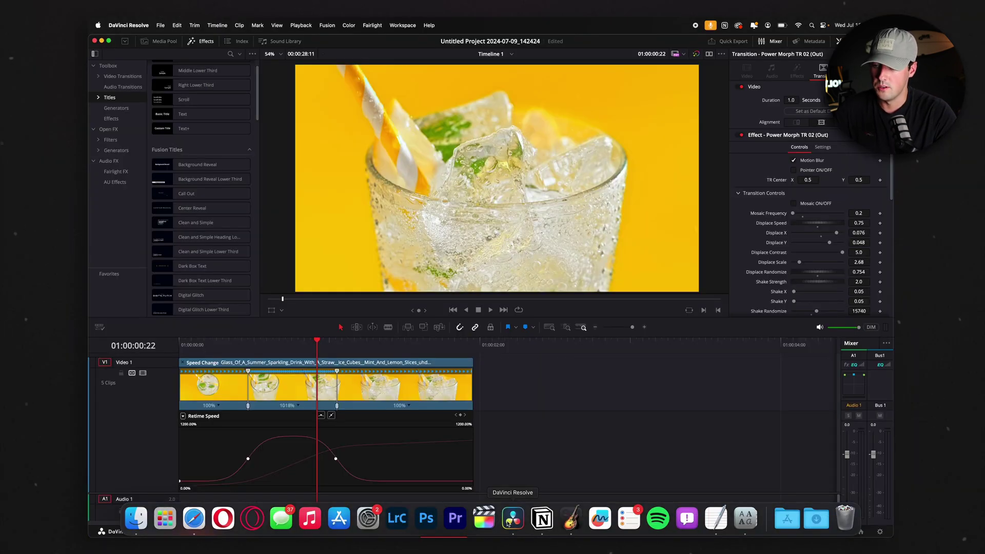
{"action": "key", "text": "shift+5"}
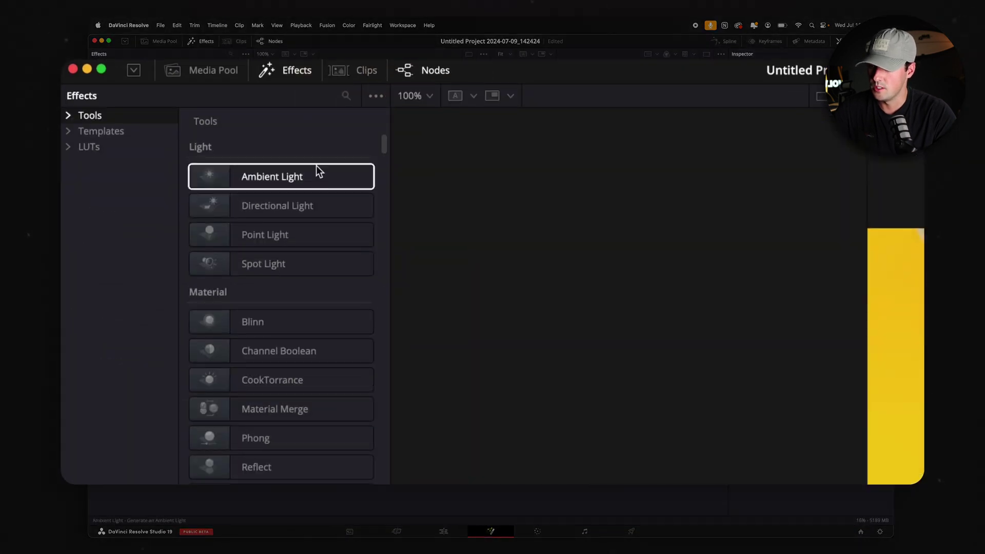
{"action": "left_click", "coordinate": [96, 135]}
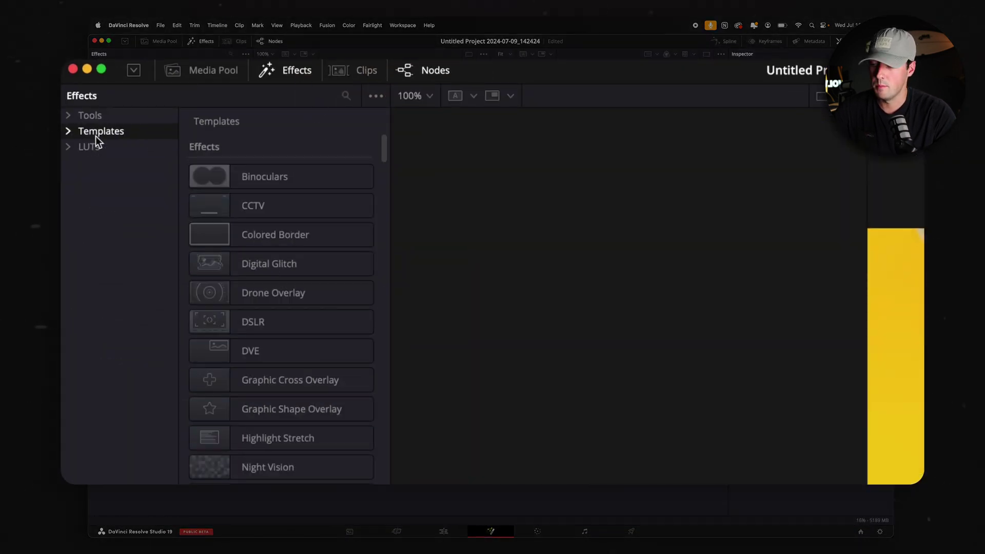
{"action": "left_click", "coordinate": [101, 149]}
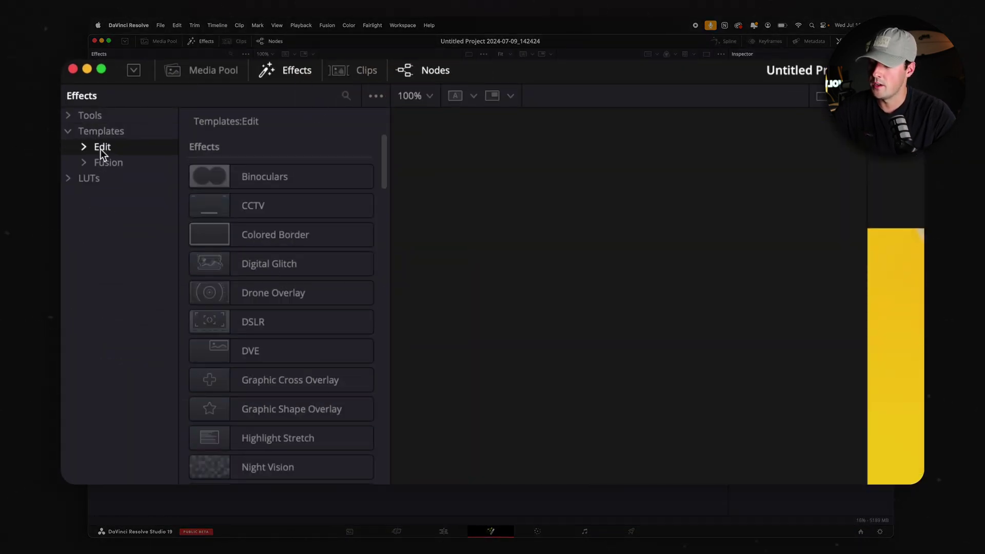
{"action": "right_click", "coordinate": [101, 149]}
{"action": "left_click", "coordinate": [124, 167]}
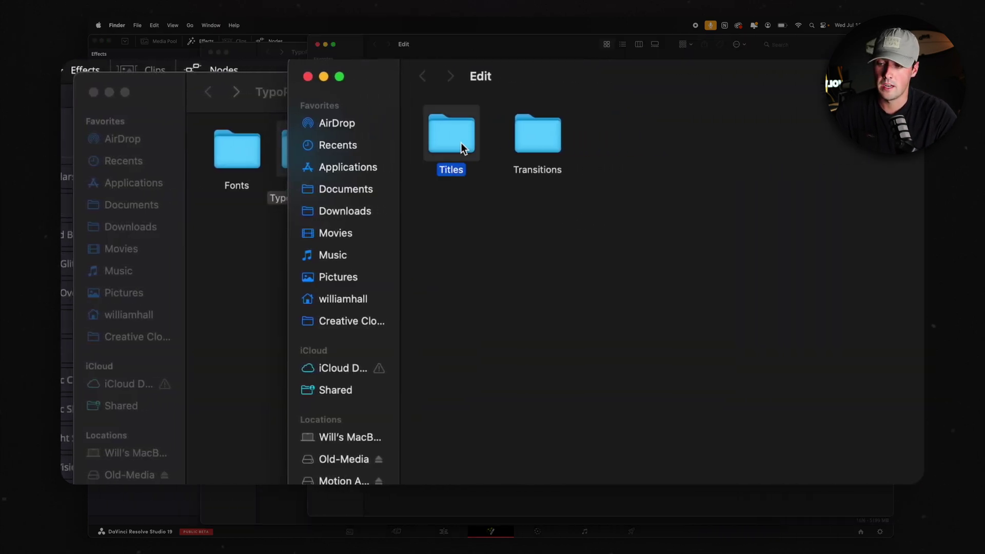
Step: Move the Kinetic Typography 2.0 folder into the Titles templates folder and return to Resolve
{"action": "double_click", "coordinate": [489, 148]}
{"action": "left_click_drag", "start_coordinate": [596, 85], "coordinate": [728, 85]}
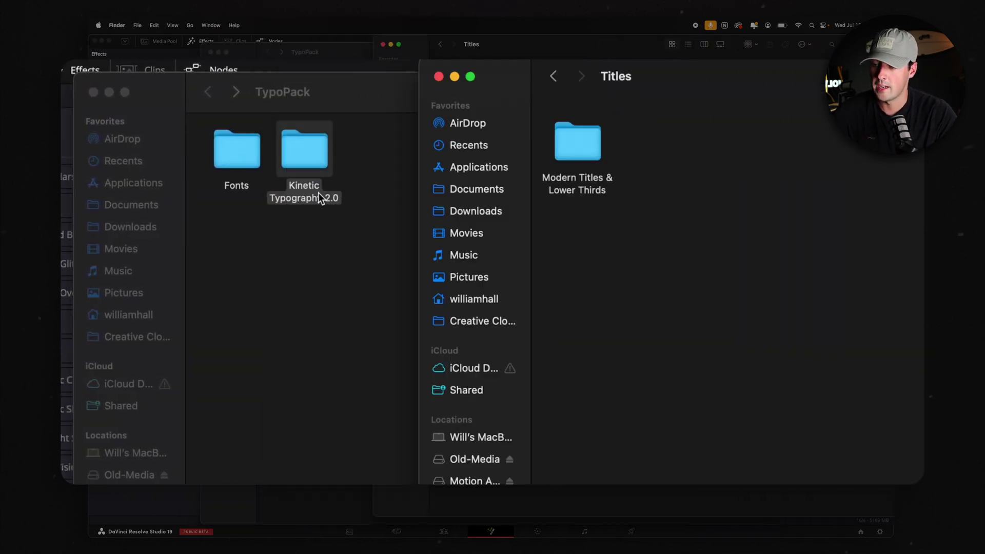
{"action": "left_click_drag", "start_coordinate": [320, 197], "coordinate": [790, 198]}
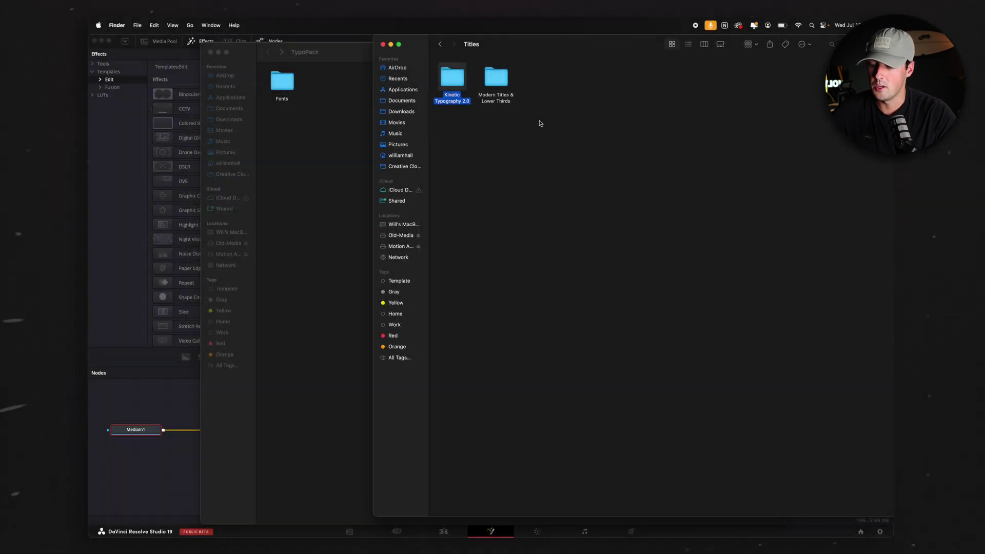
{"action": "left_click", "coordinate": [534, 127]}
{"action": "left_click", "coordinate": [109, 234]}
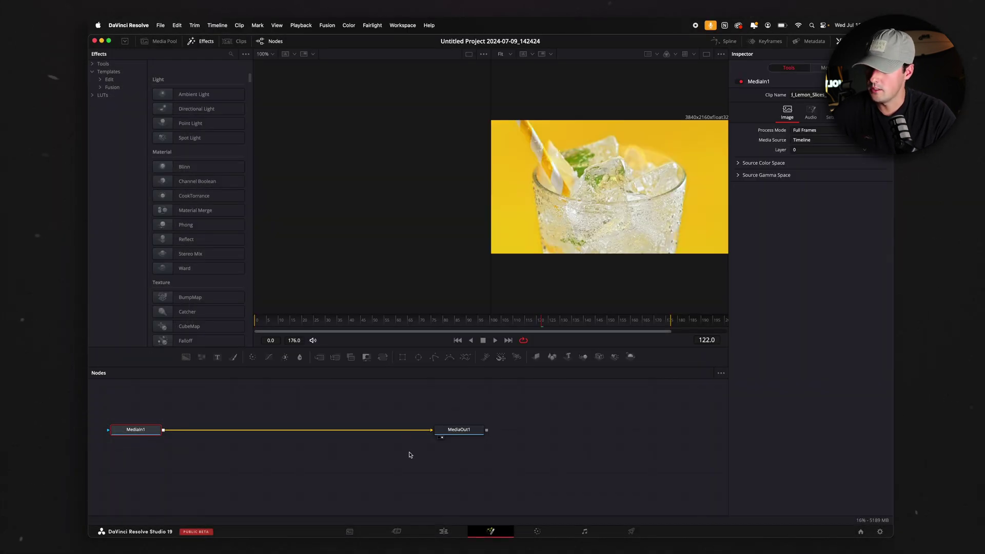
Step: On the Edit page, expand Effects Titles and select Kinetic Typography to list Typo_T01–Typo_T12
{"action": "left_click", "coordinate": [440, 530]}
{"action": "left_click", "coordinate": [110, 97]}
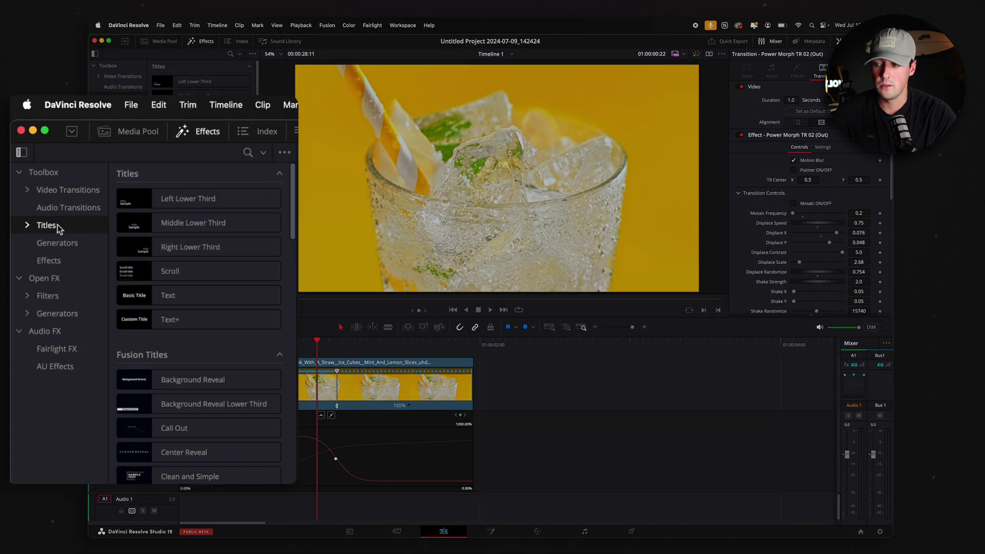
{"action": "left_click", "coordinate": [26, 226]}
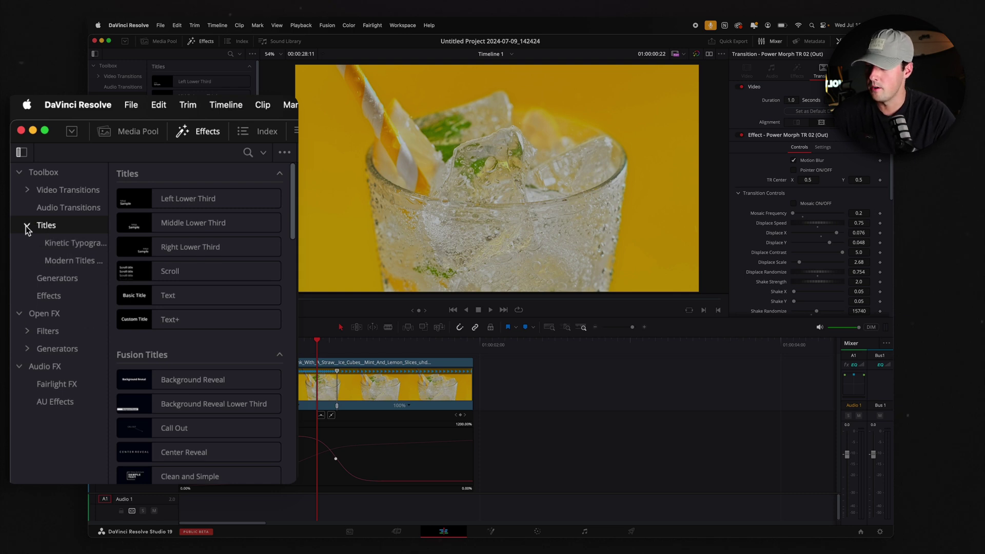
{"action": "left_click", "coordinate": [69, 244]}
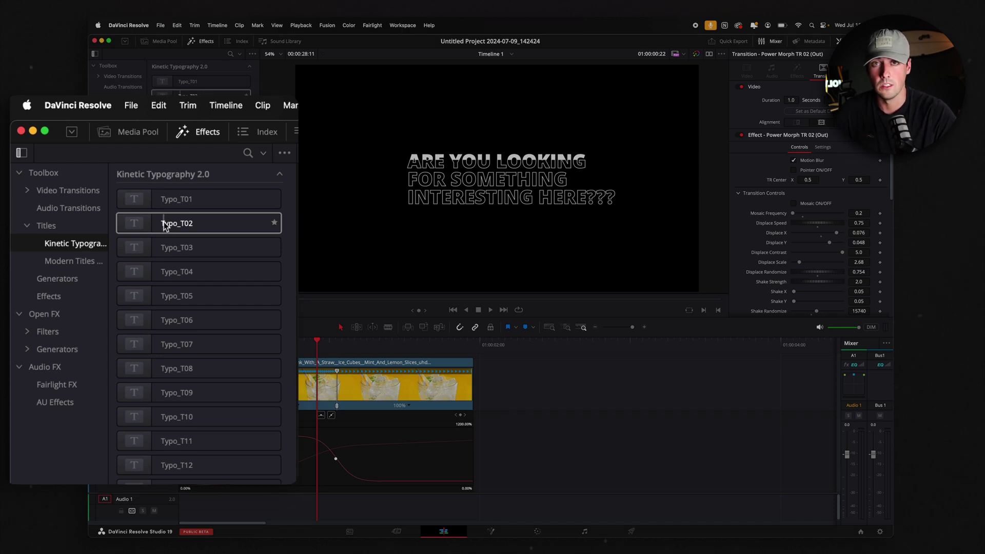
Step: Play the timeline to preview the Typo_T13 kinetic title over the drink clip
{"action": "key", "text": "space"}
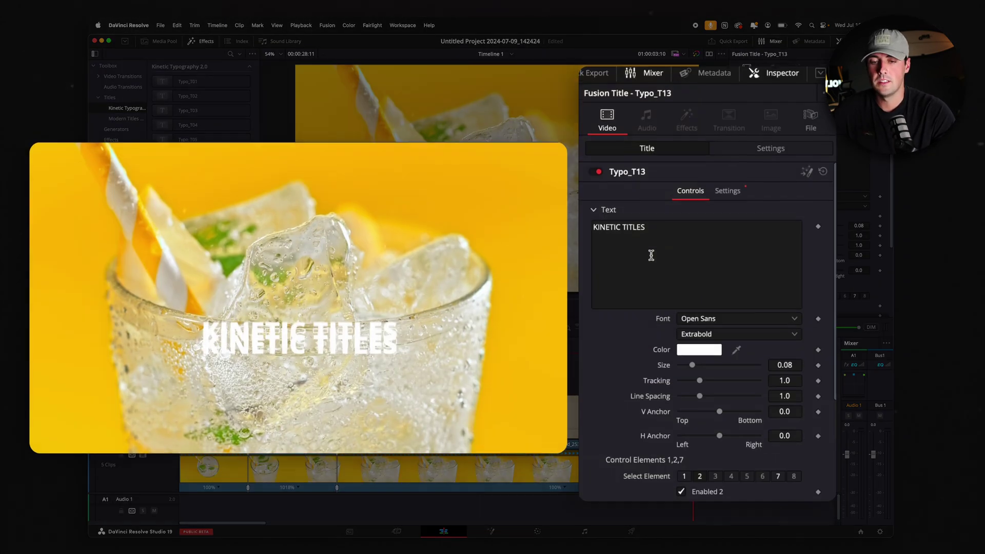
Step: Replace the title's text with FRESH
{"action": "left_click", "coordinate": [766, 140]}
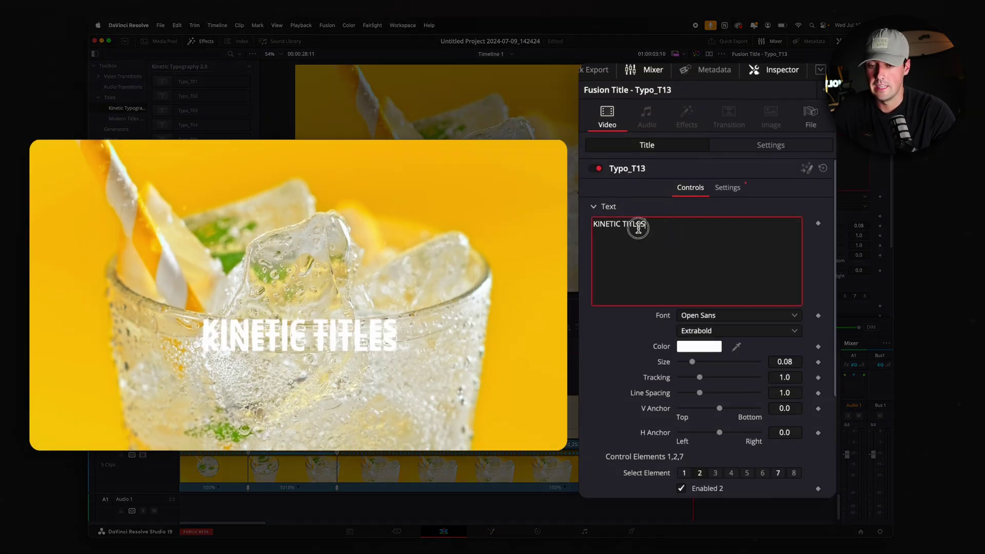
{"action": "key", "text": "BackSpace"}
{"action": "type", "text": "FRE"}
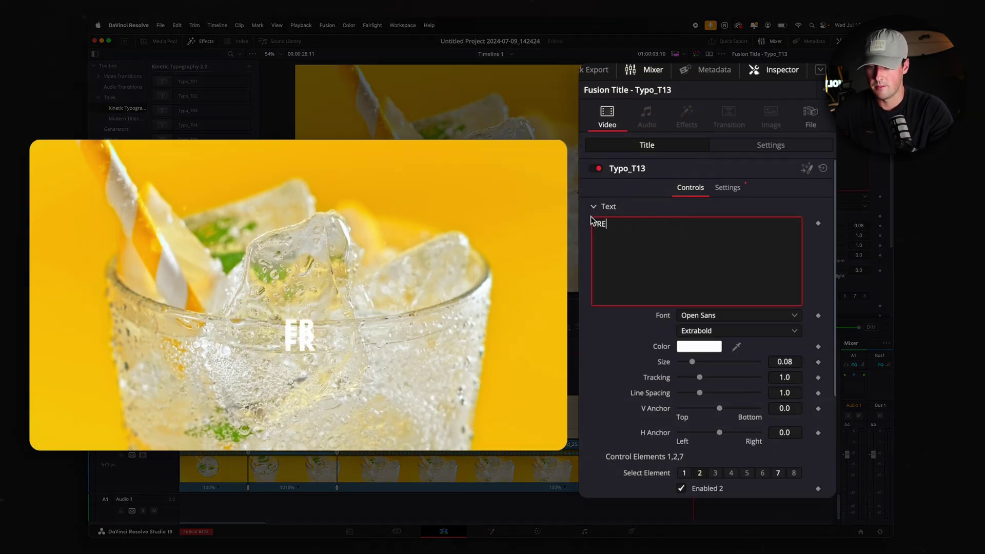
{"action": "type", "text": "SH"}
{"action": "left_click", "coordinate": [580, 508]}
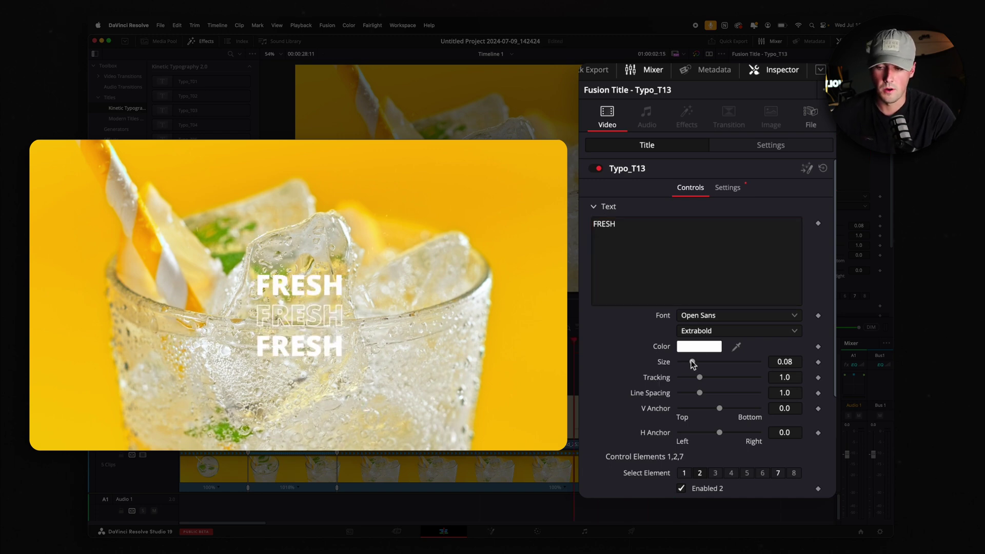
Step: Set the title Size to 0.1929 and V Anchor to -1.0 (Top)
{"action": "left_click_drag", "start_coordinate": [693, 363], "coordinate": [709, 361]}
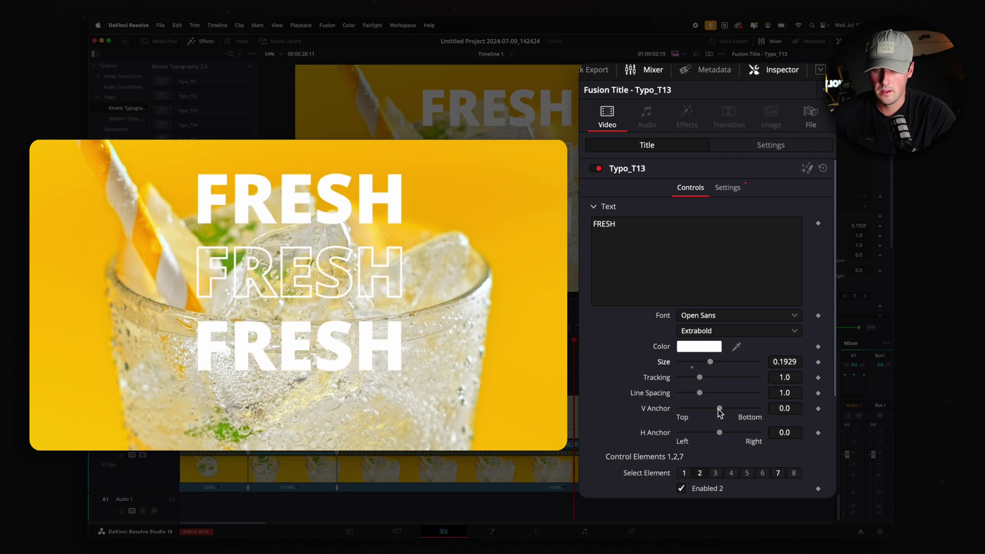
{"action": "scroll", "coordinate": [662, 458], "scroll_direction": "down", "scroll_amount": 2}
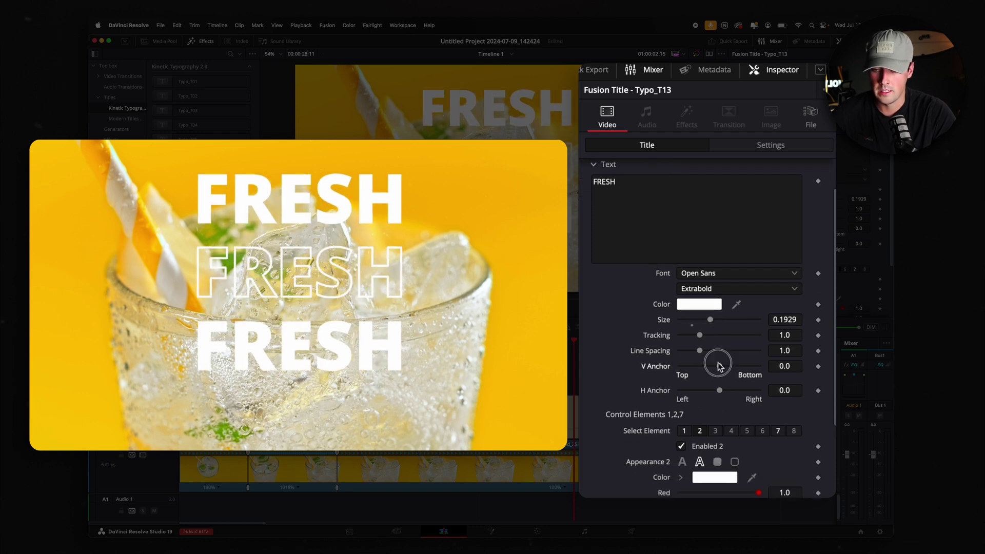
{"action": "left_click_drag", "start_coordinate": [719, 366], "coordinate": [680, 368]}
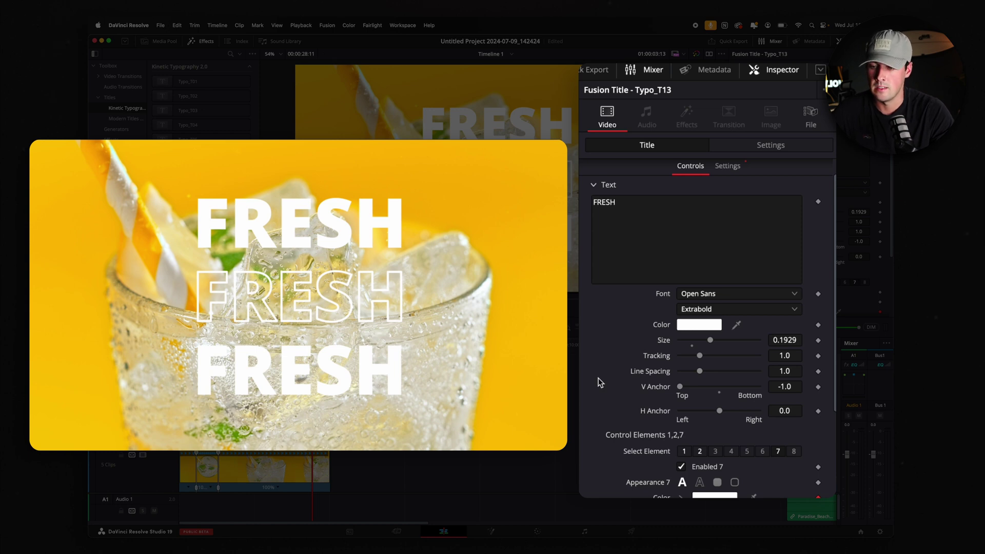
Step: Set the title text colour to a green sampled from the footage, then start on the next line's colour
{"action": "left_click", "coordinate": [706, 328]}
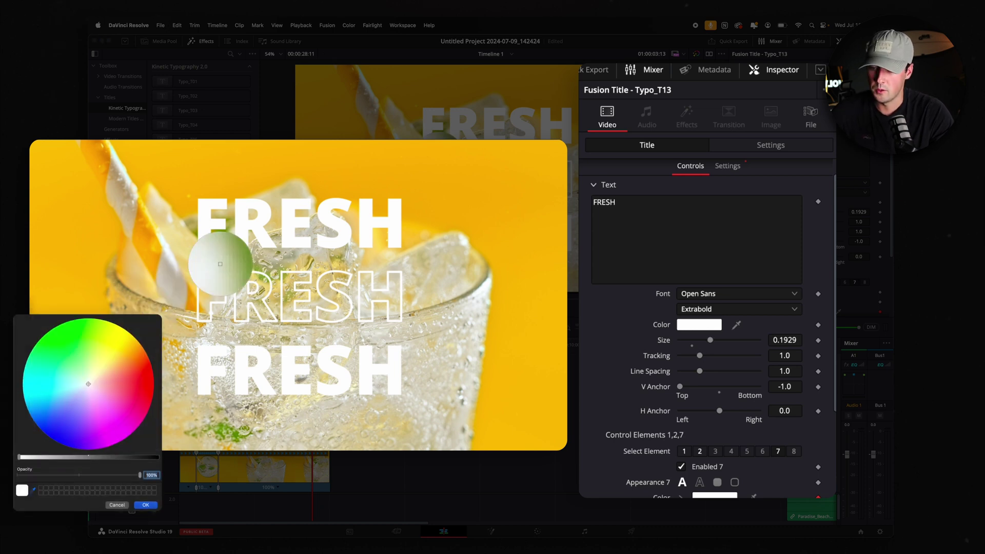
{"action": "left_click", "coordinate": [227, 260]}
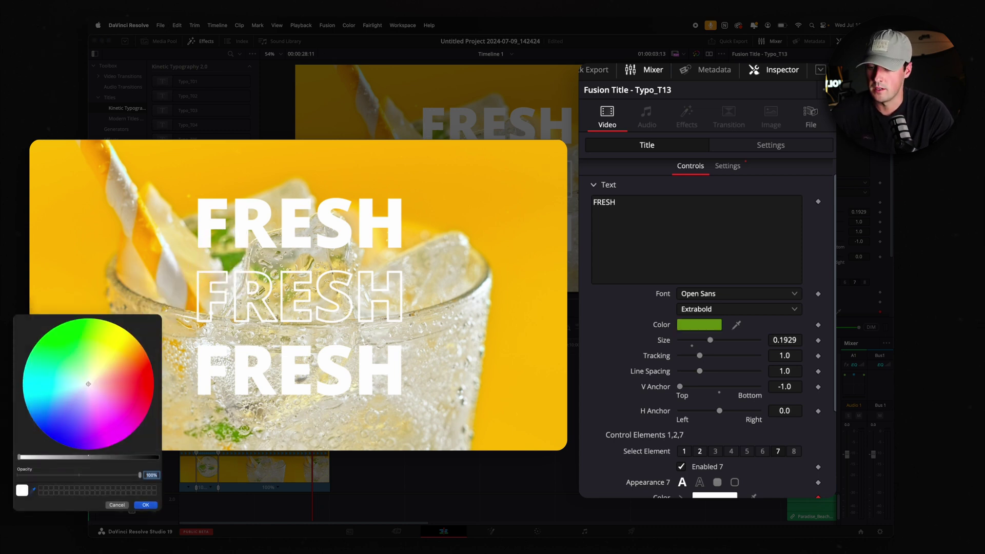
{"action": "key", "text": "Return"}
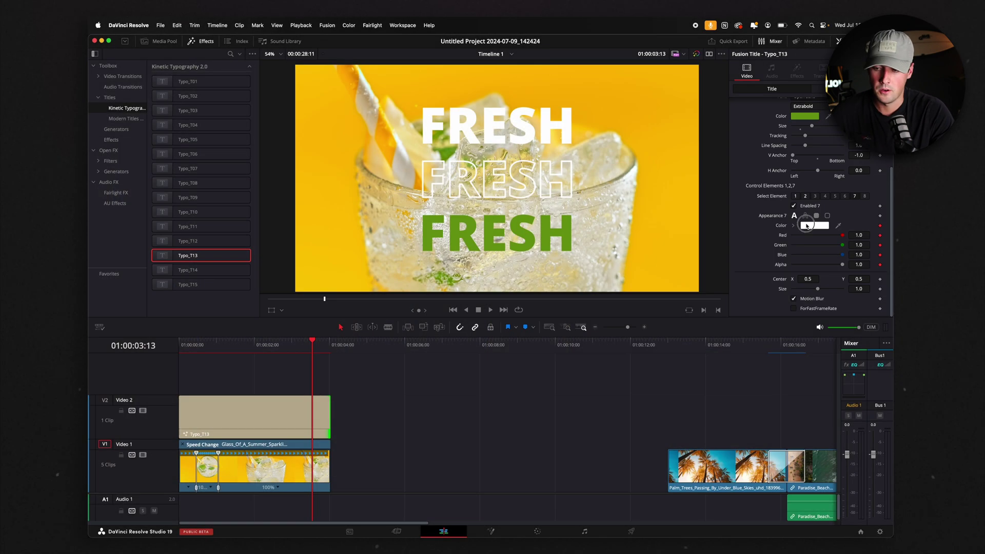
{"action": "left_click", "coordinate": [806, 226]}
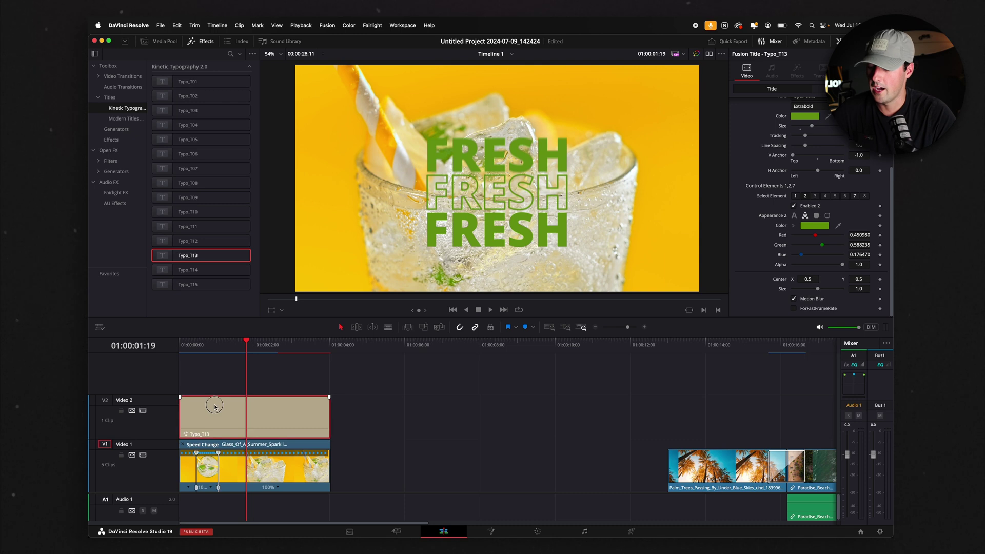
Step: Set Playback > Render Cache to Smart
{"action": "left_click", "coordinate": [301, 25]}
{"action": "mouse_move", "coordinate": [322, 77]}
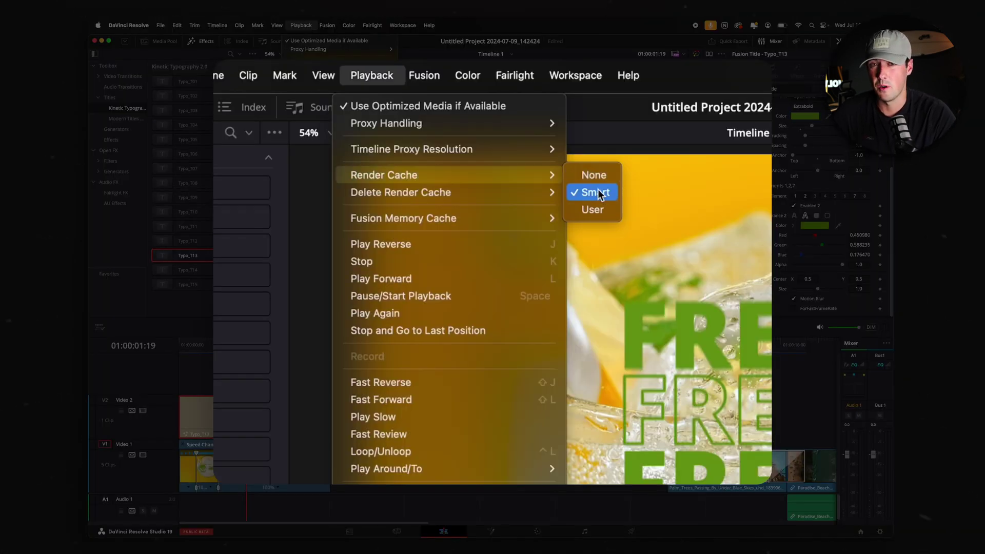
{"action": "left_click", "coordinate": [414, 87]}
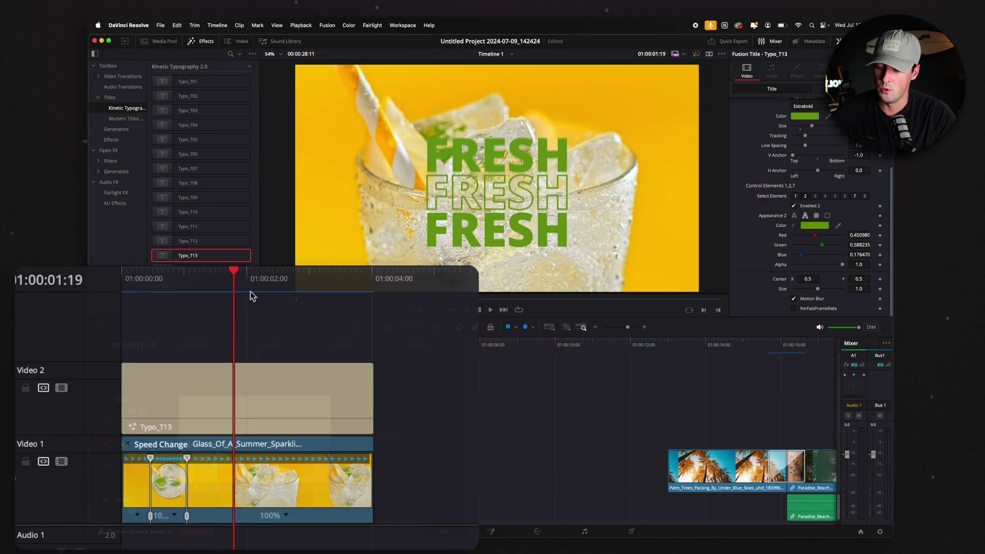
Step: Jump to the timeline start and play the green FRESH title animation
{"action": "key", "text": "Home"}
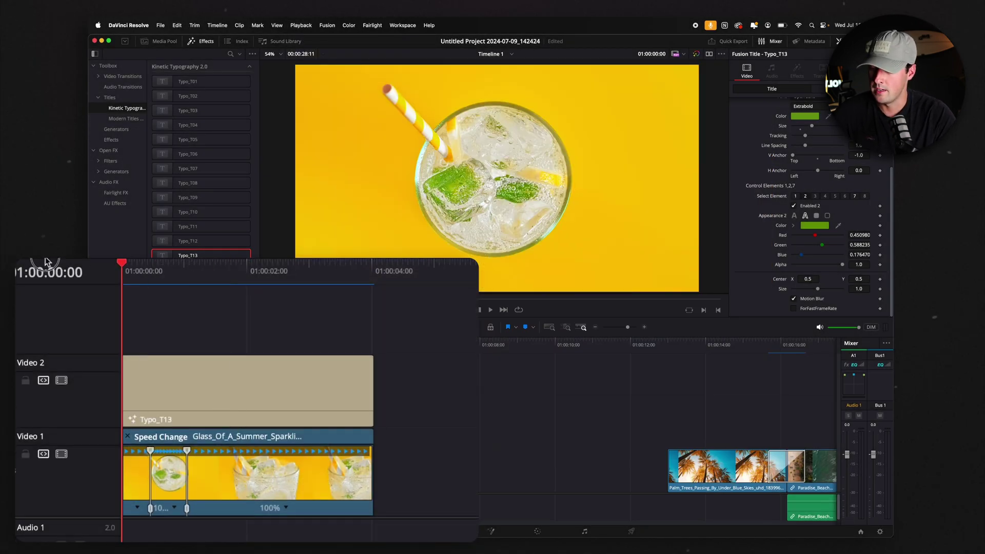
{"action": "key", "text": "space"}
{"action": "key", "text": "space"}
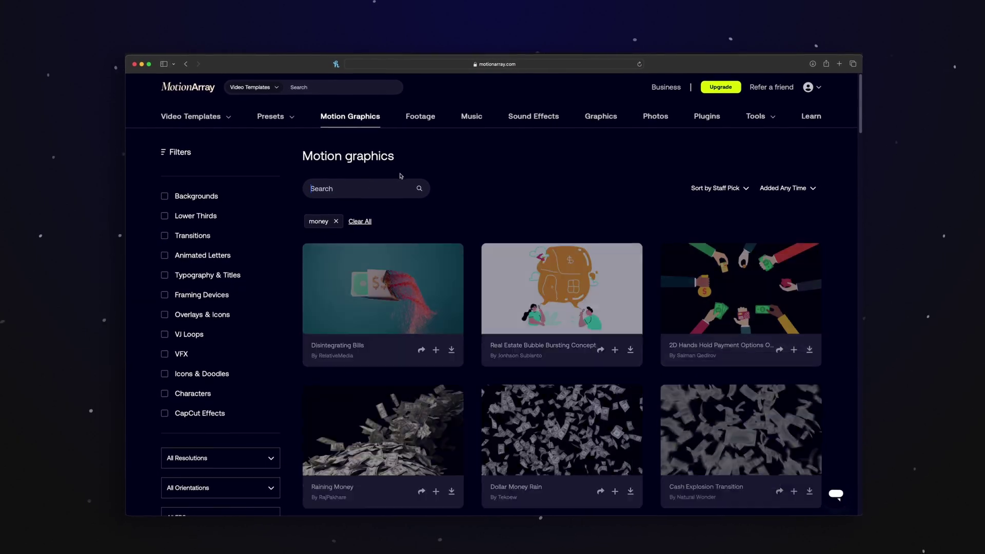
Step: Scroll through the Motion Array money motion graphics results
{"action": "left_click_drag", "start_coordinate": [860, 127], "coordinate": [861, 147]}
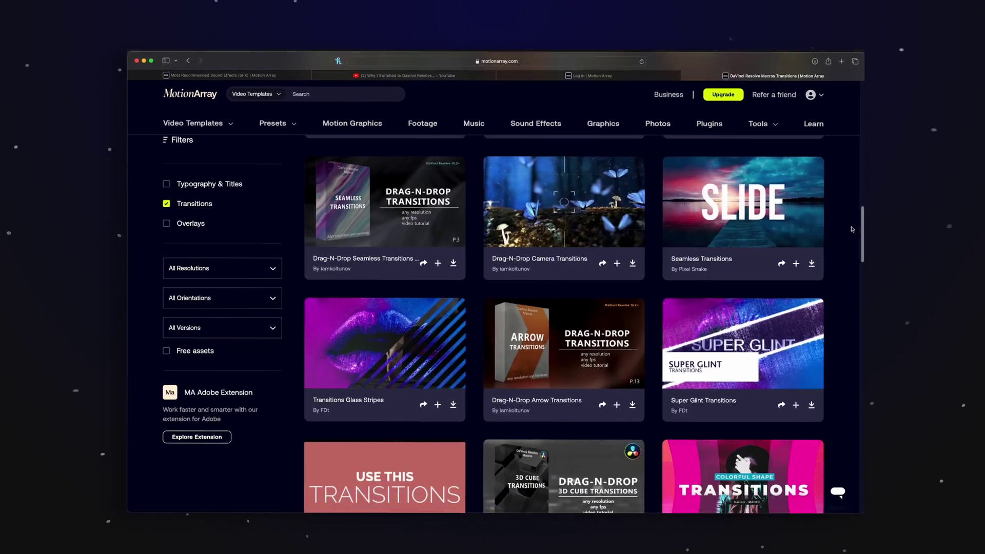
{"action": "scroll", "coordinate": [846, 241], "scroll_direction": "down", "scroll_amount": 2}
{"action": "scroll", "coordinate": [847, 241], "scroll_direction": "down", "scroll_amount": 2}
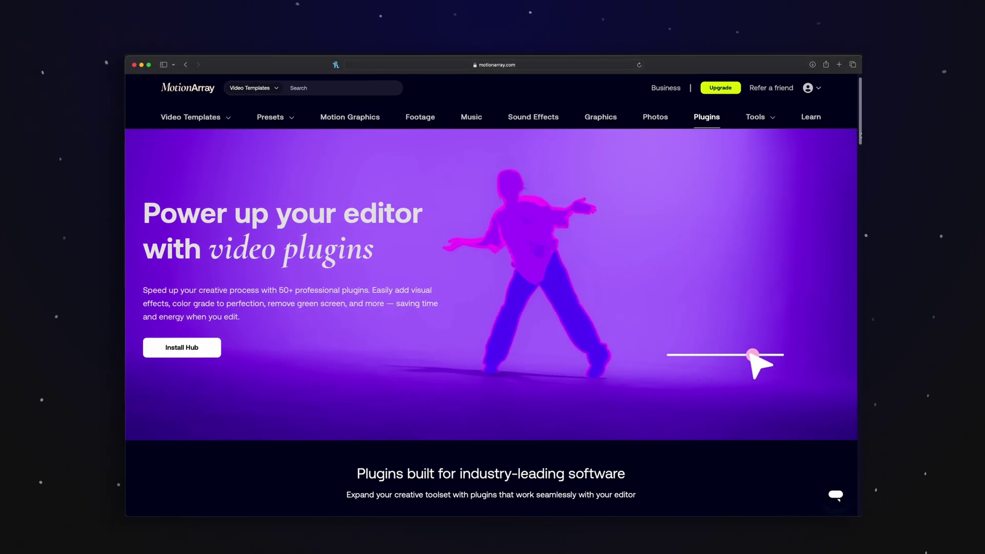
Step: Scroll down the Plugins page to the card grid showing Super Glow and Fill Color
{"action": "scroll", "coordinate": [490, 318], "scroll_direction": "down", "scroll_amount": 5}
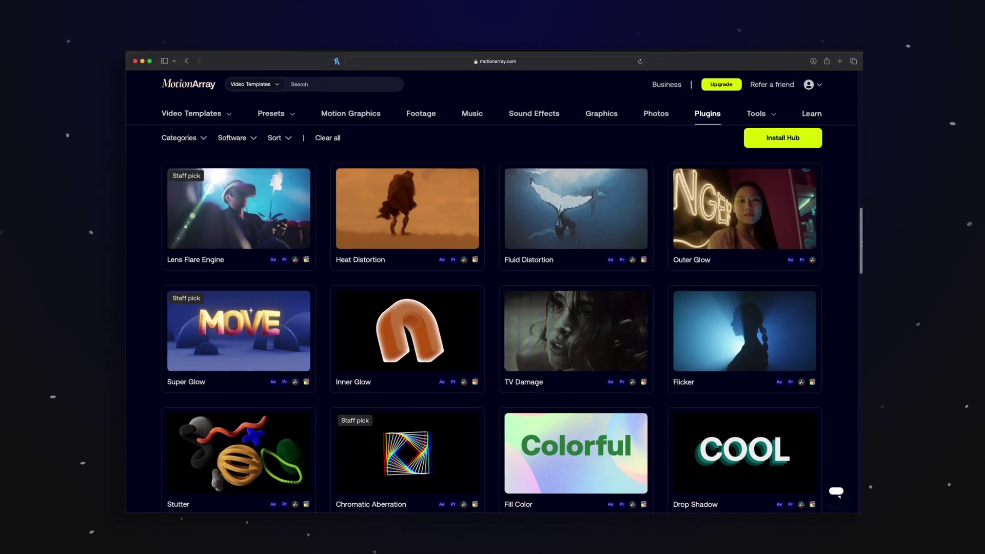
{"action": "scroll", "coordinate": [490, 334], "scroll_direction": "down", "scroll_amount": 3}
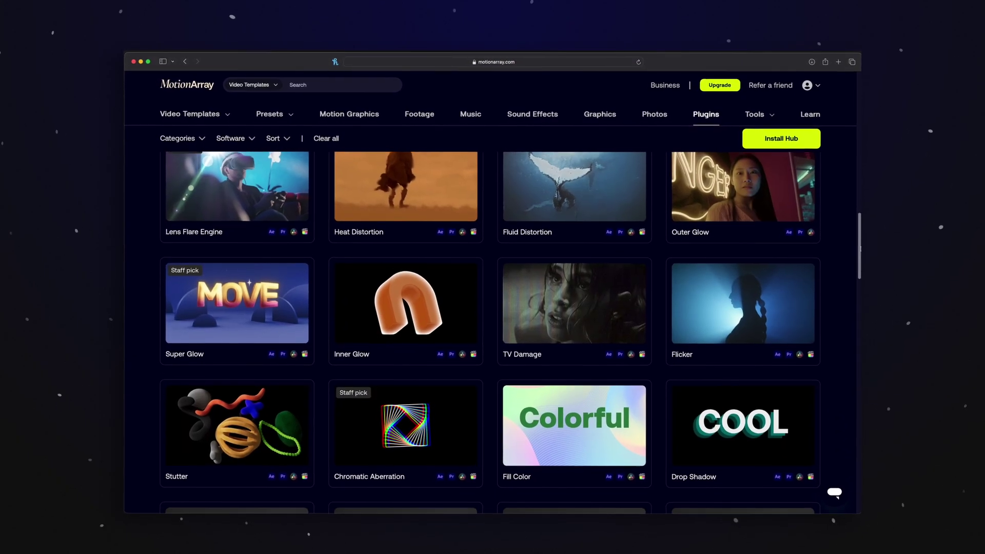
{"action": "scroll", "coordinate": [490, 333], "scroll_direction": "down", "scroll_amount": 3}
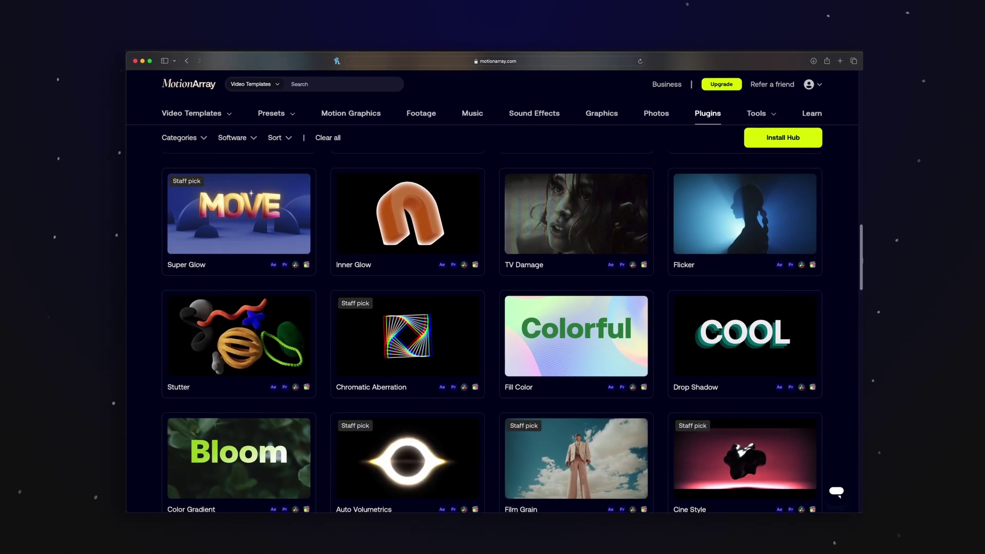
{"action": "scroll", "coordinate": [490, 333], "scroll_direction": "down", "scroll_amount": 1}
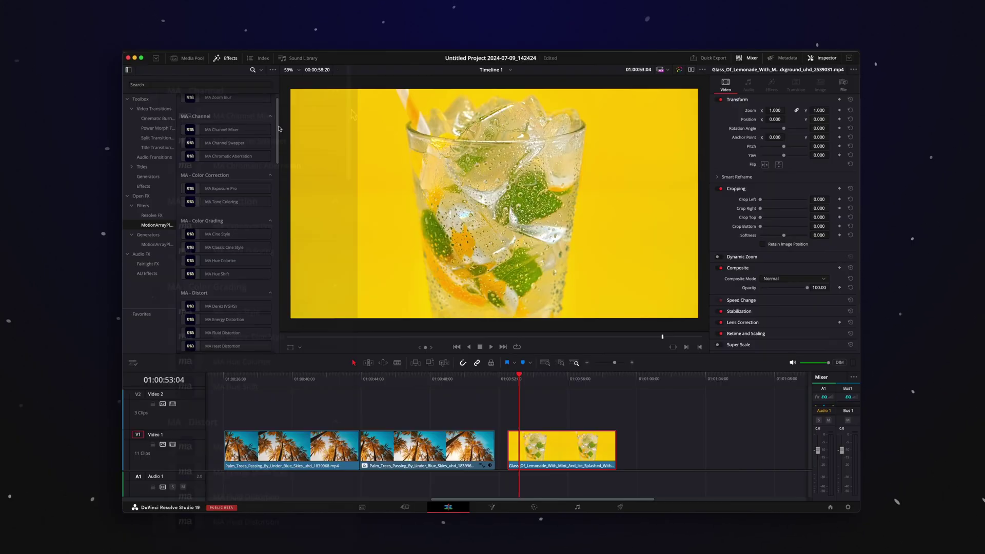